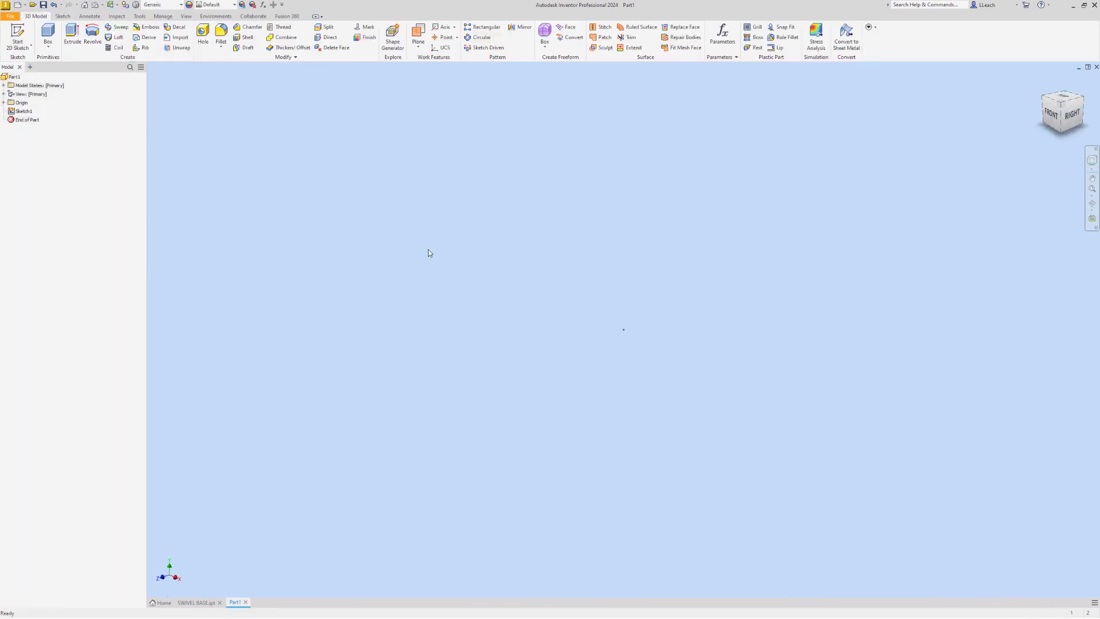
Start a new 2D sketch on the front (XY) plane
click(18, 36)
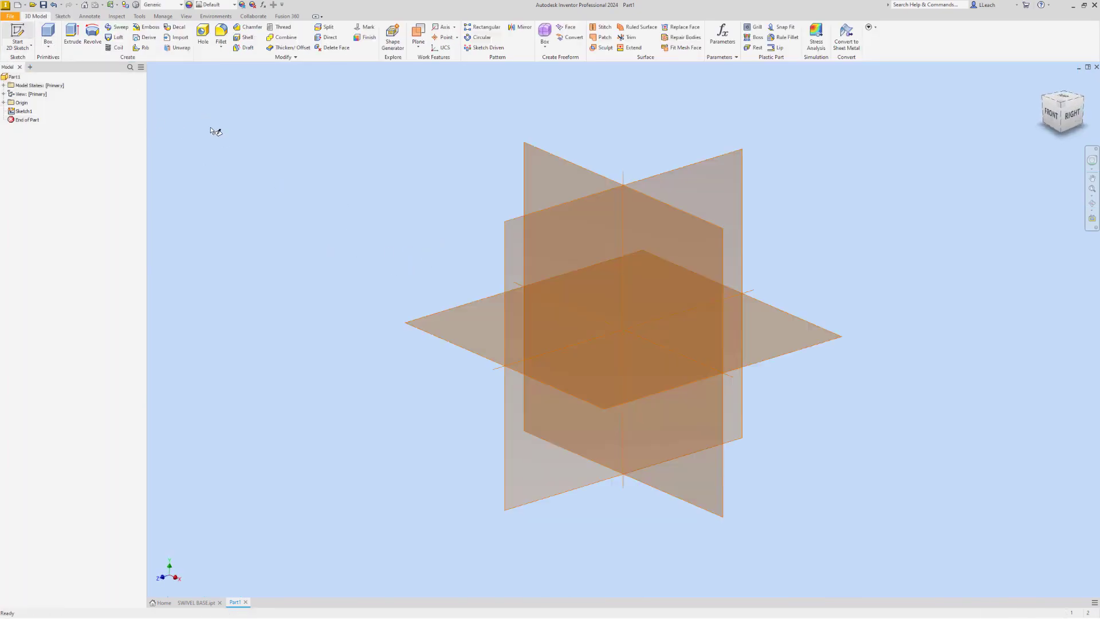
click(564, 162)
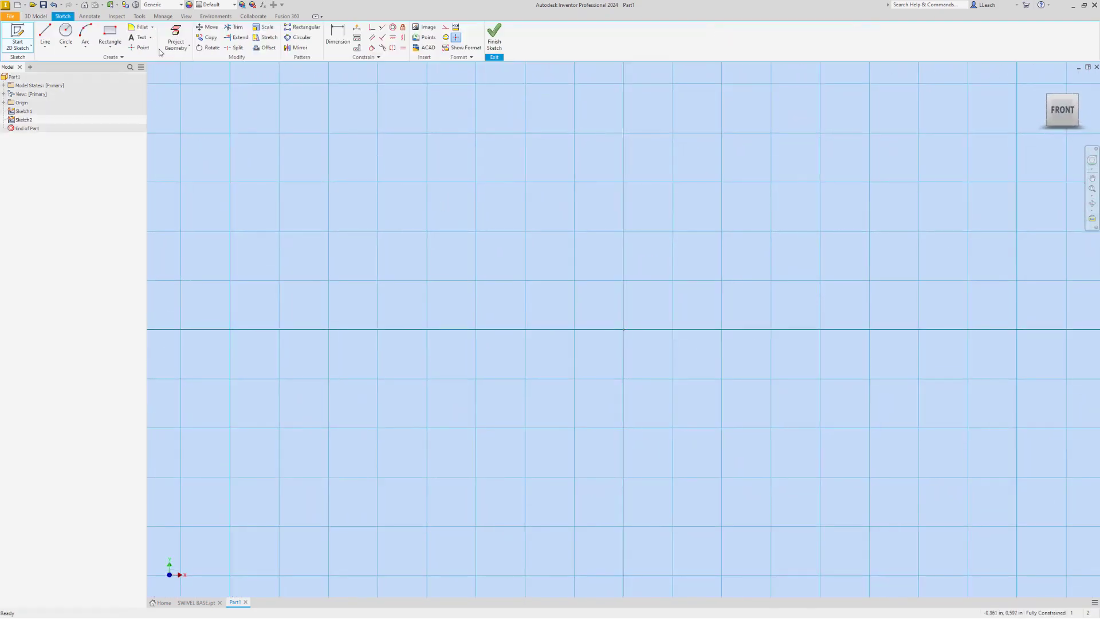
Sketch a two-point rectangle about 0.42 in wide, clear of the origin in the upper-right quadrant
click(112, 49)
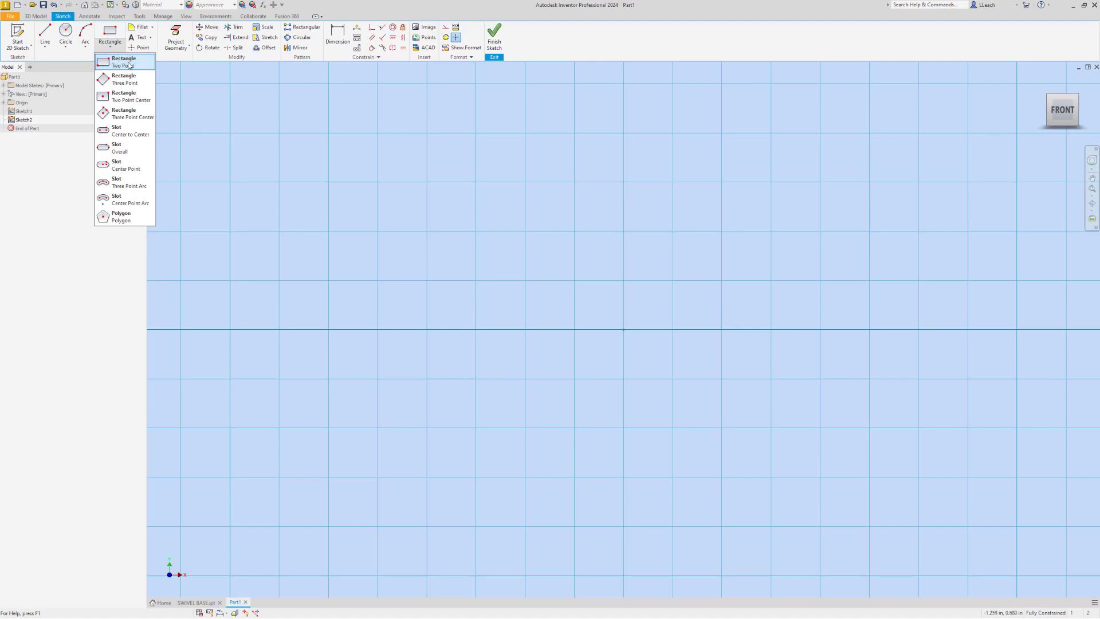
click(129, 67)
middle_drag(484, 184, 331, 230)
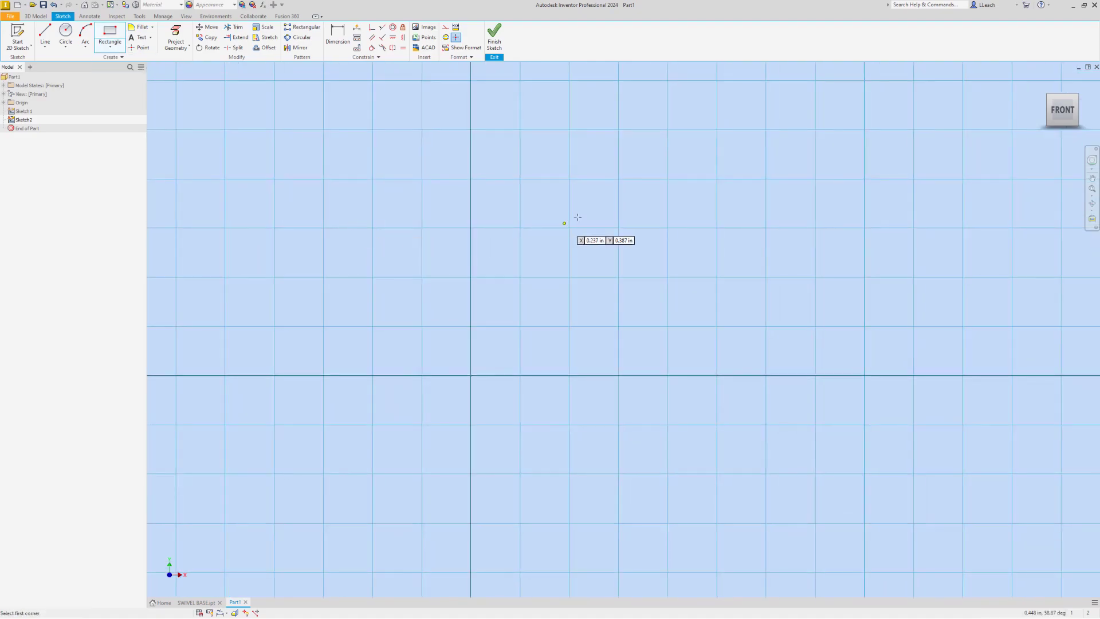
click(560, 117)
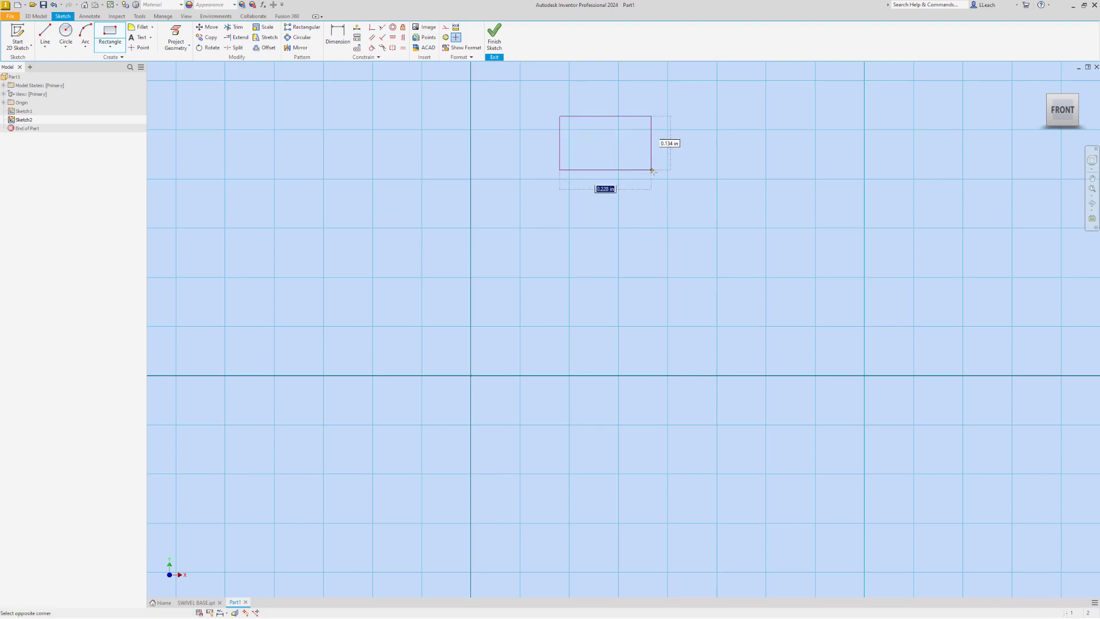
click(723, 280)
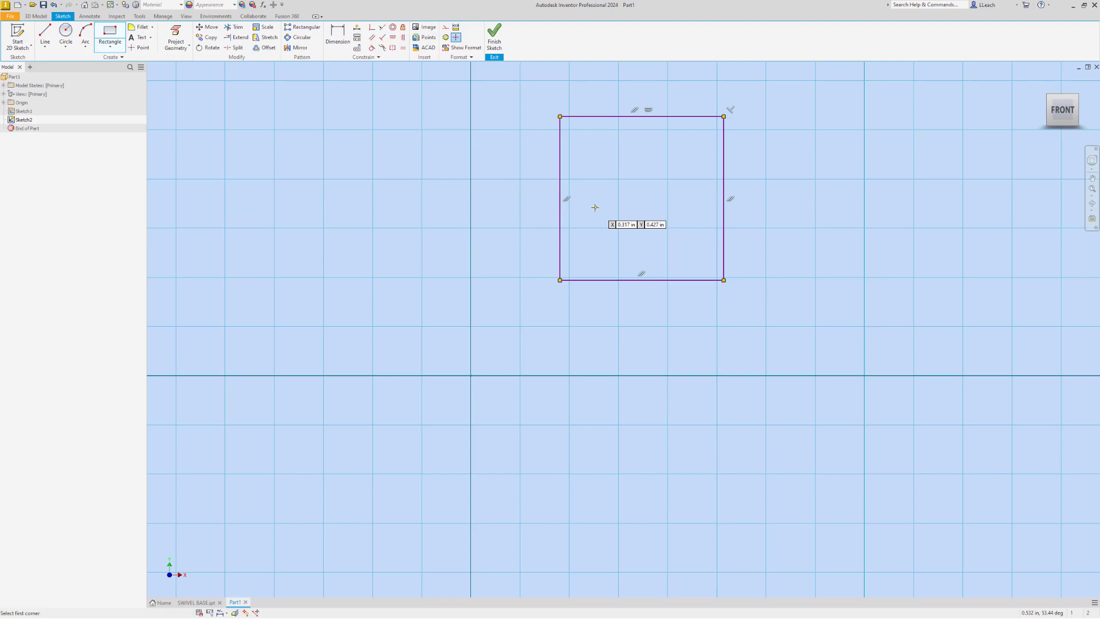
Dimension the rectangle's bottom edge and set its width to 0.5 in
click(342, 42)
click(662, 280)
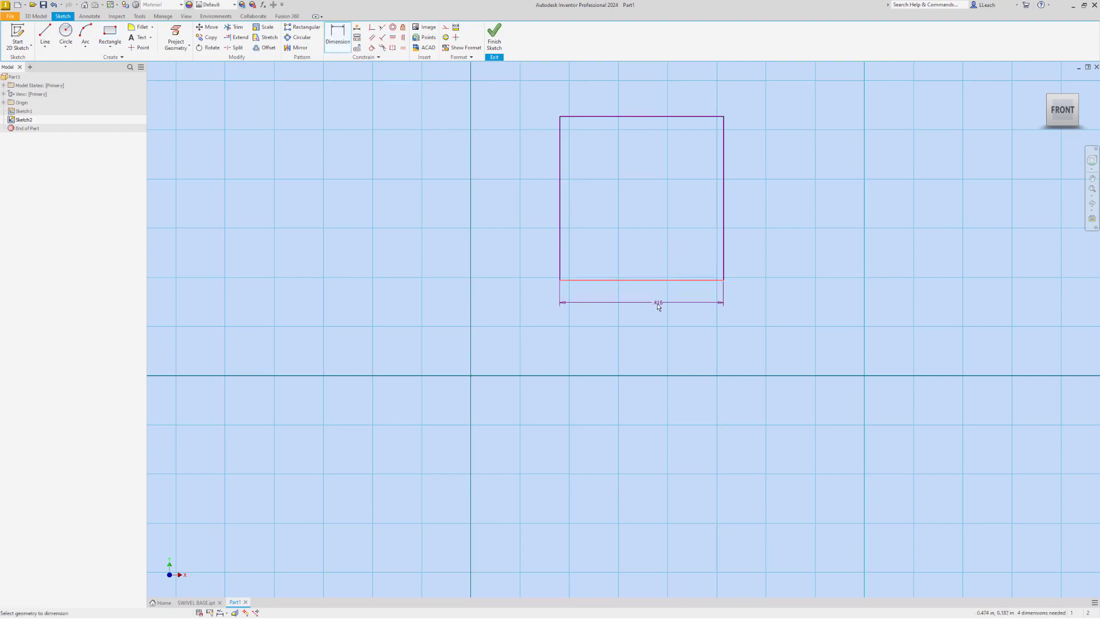
click(652, 311)
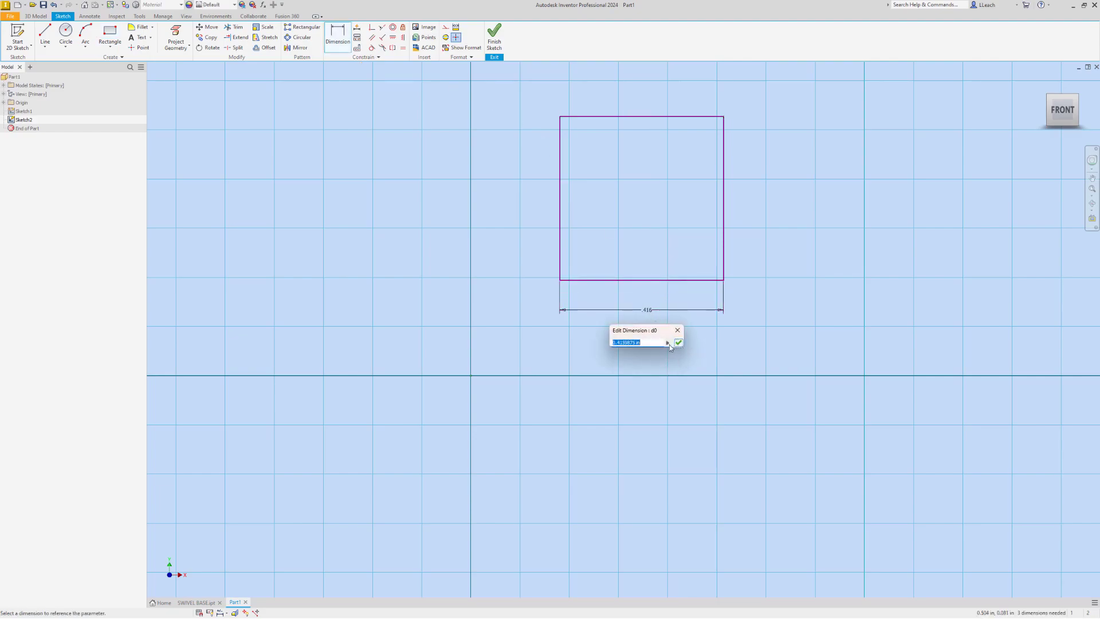
text(500)
key(Return)
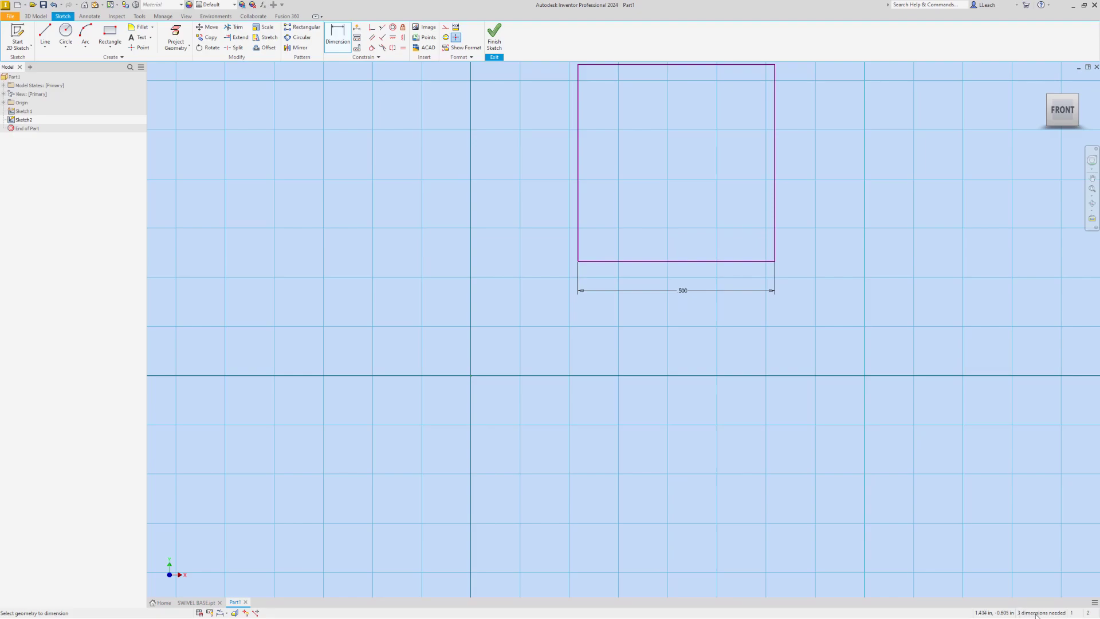
Dimension the rectangle's left edge and set its height to 0.8 in
middle_drag(805, 360, 778, 386)
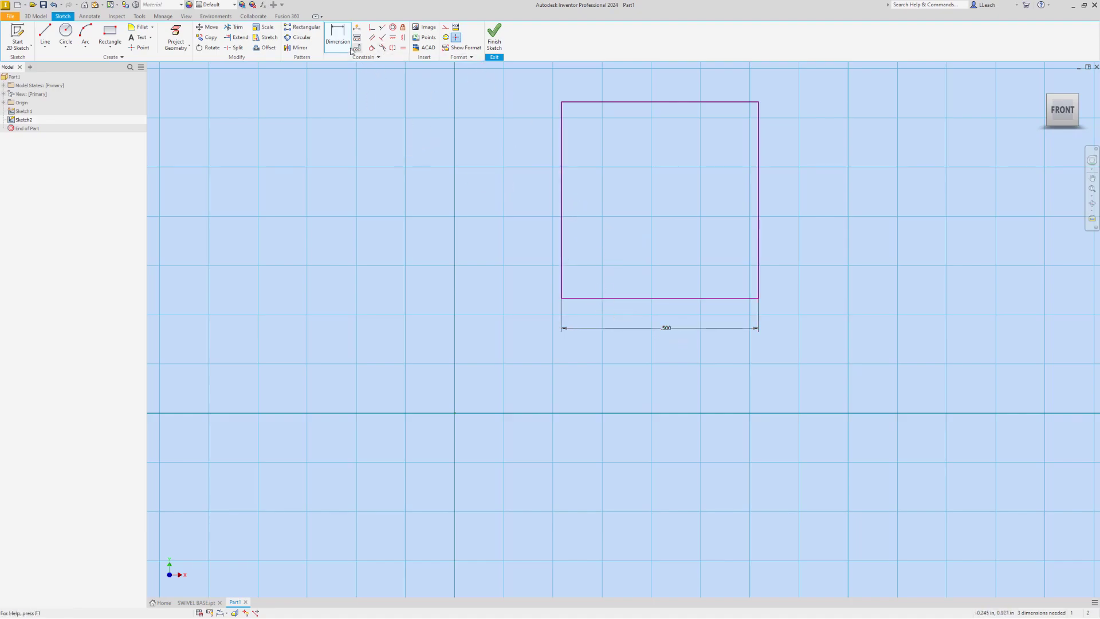
click(562, 216)
click(528, 212)
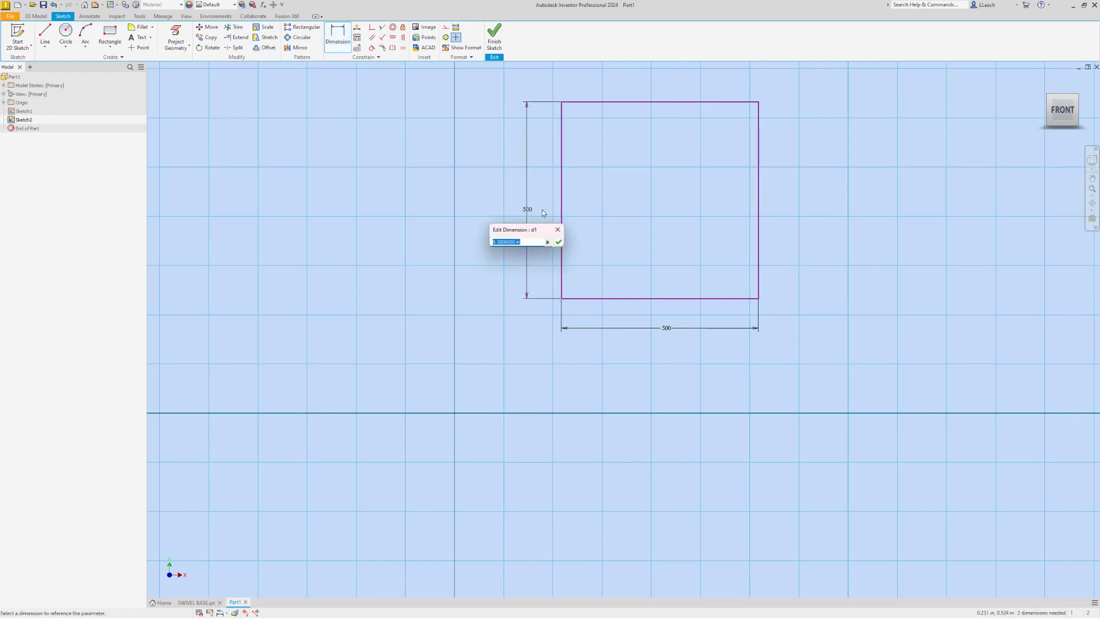
drag(549, 229, 576, 372)
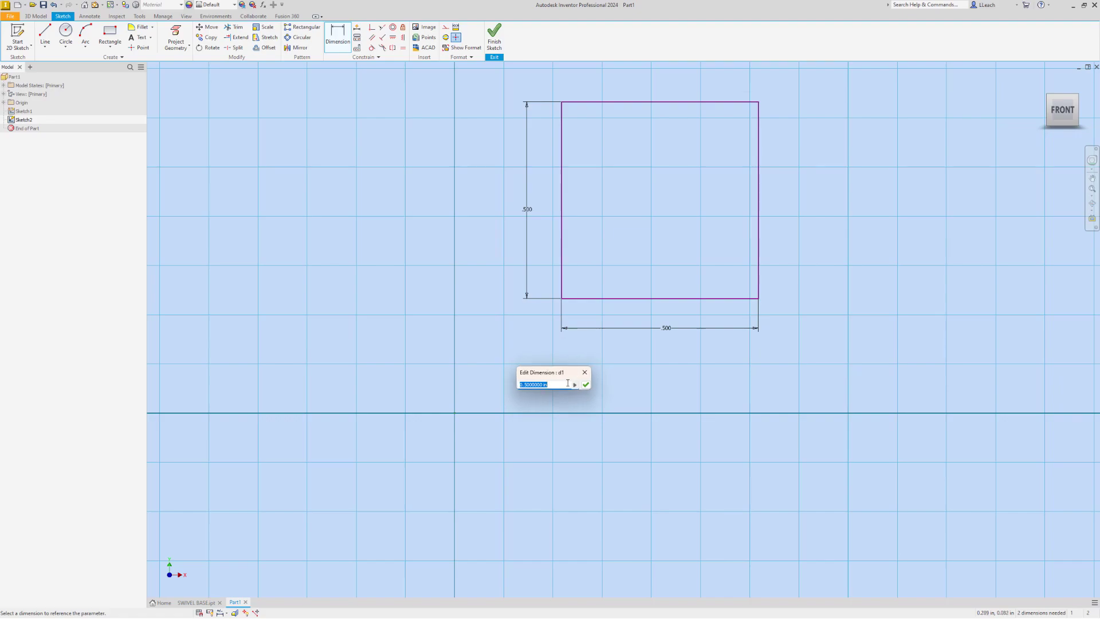
text(.8)
key(Return)
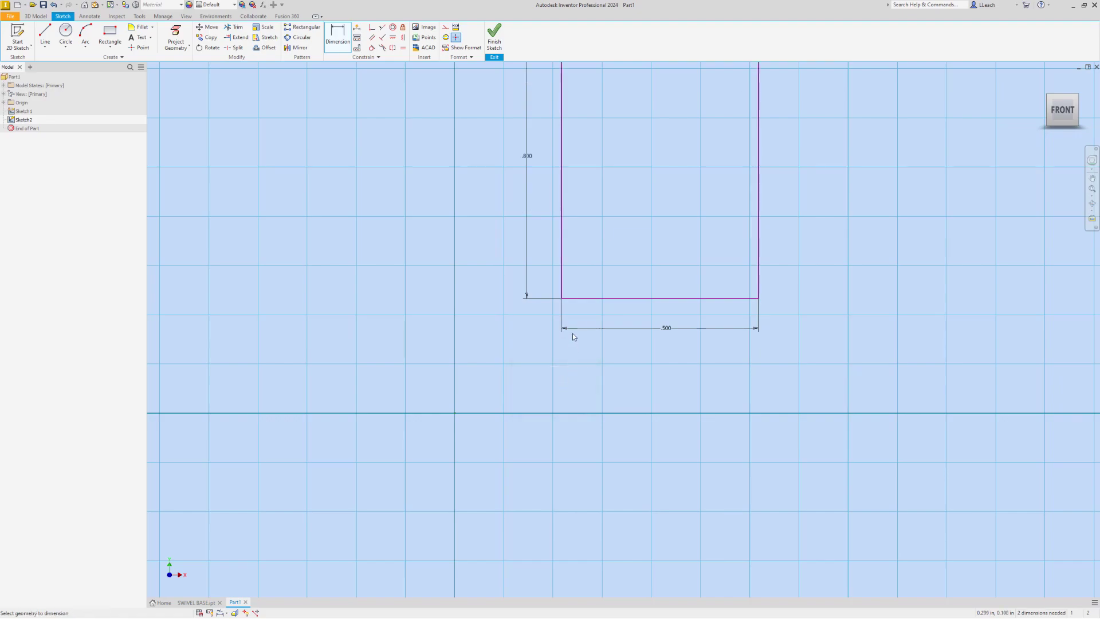
Dimension the vertical distance between the rectangle's bottom edge and the origin, setting it to 0
scroll(572, 333, down, 3)
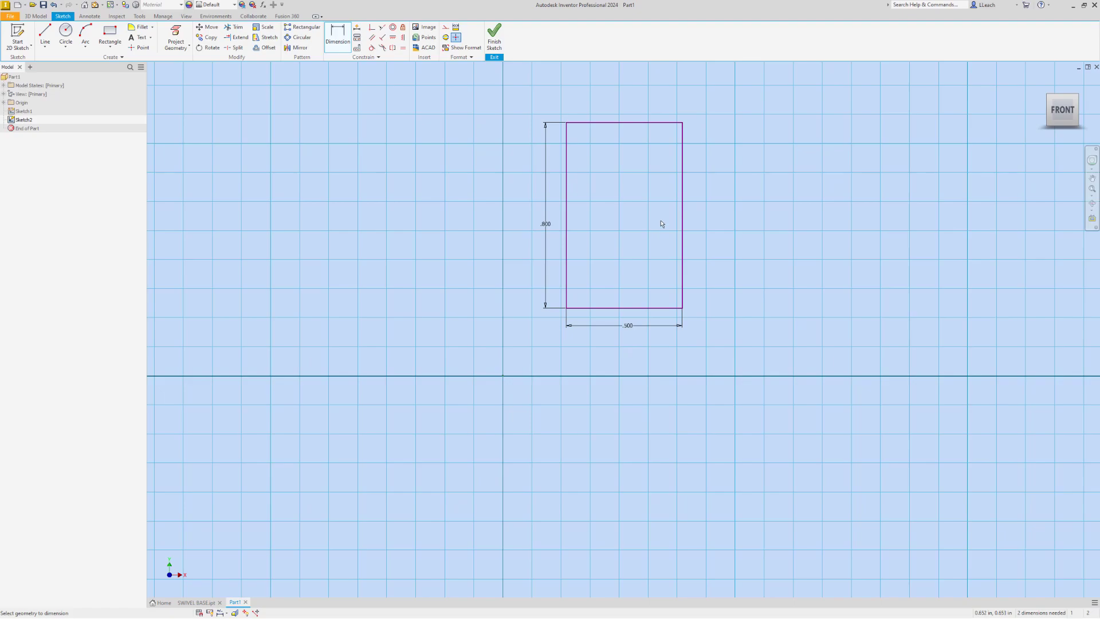
middle_drag(643, 214, 587, 210)
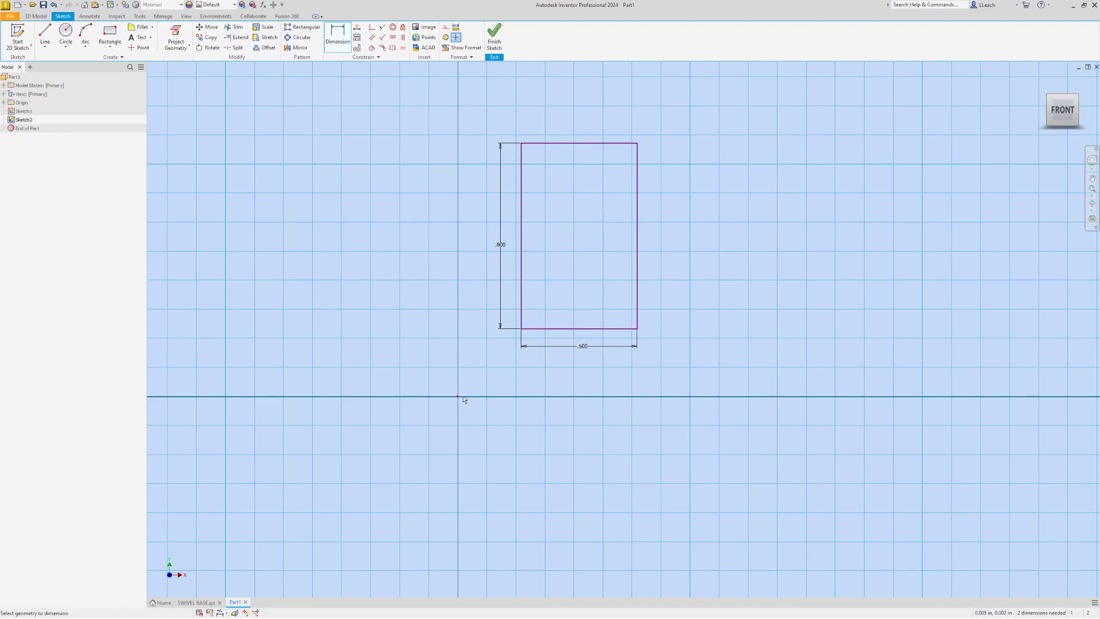
click(344, 46)
click(551, 329)
click(674, 371)
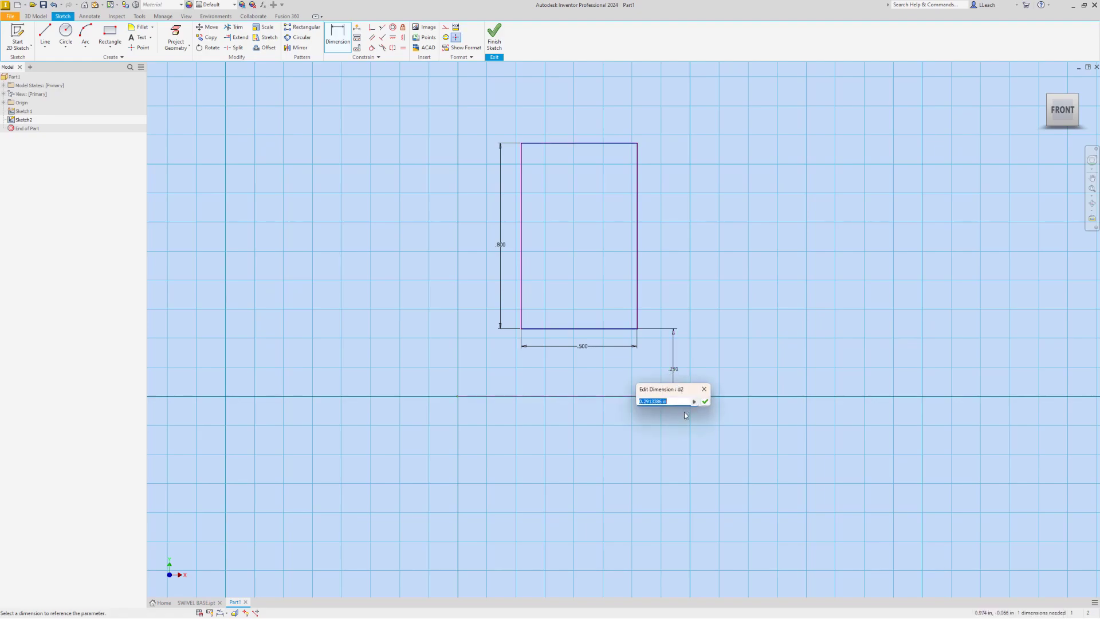
text(0)
key(Return)
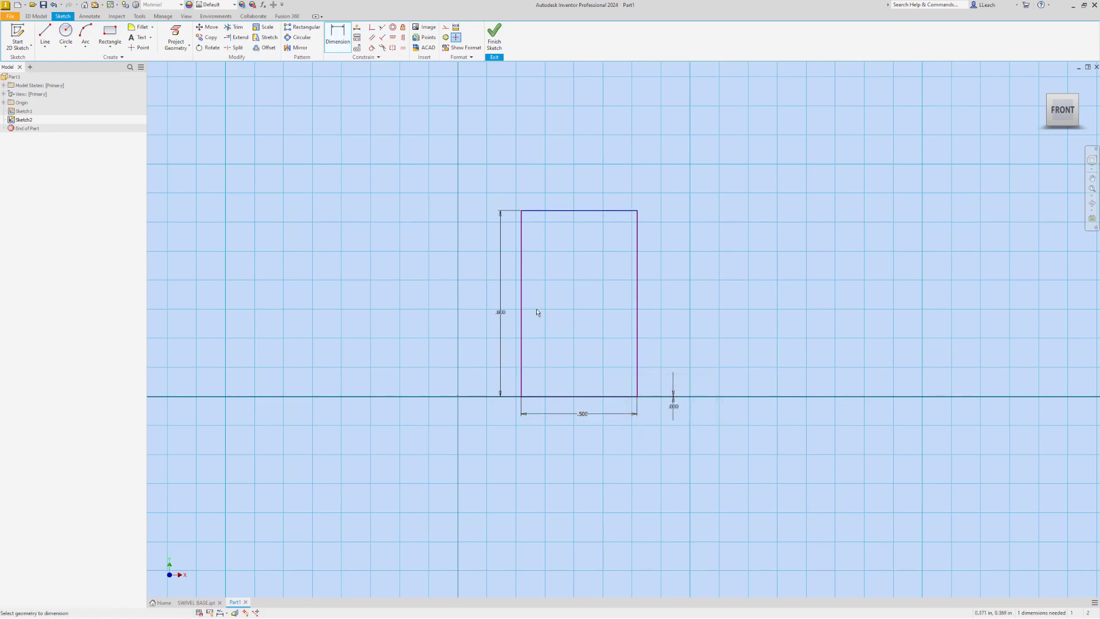
Dimension the horizontal distance between the rectangle's left edge and the origin, setting it to 0
click(521, 276)
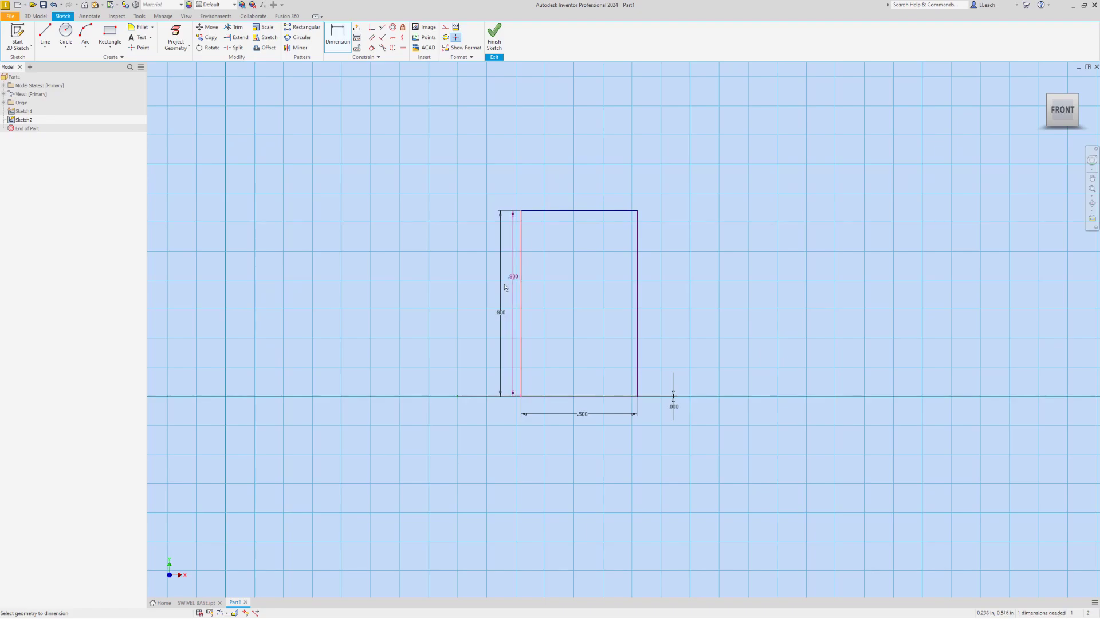
click(458, 396)
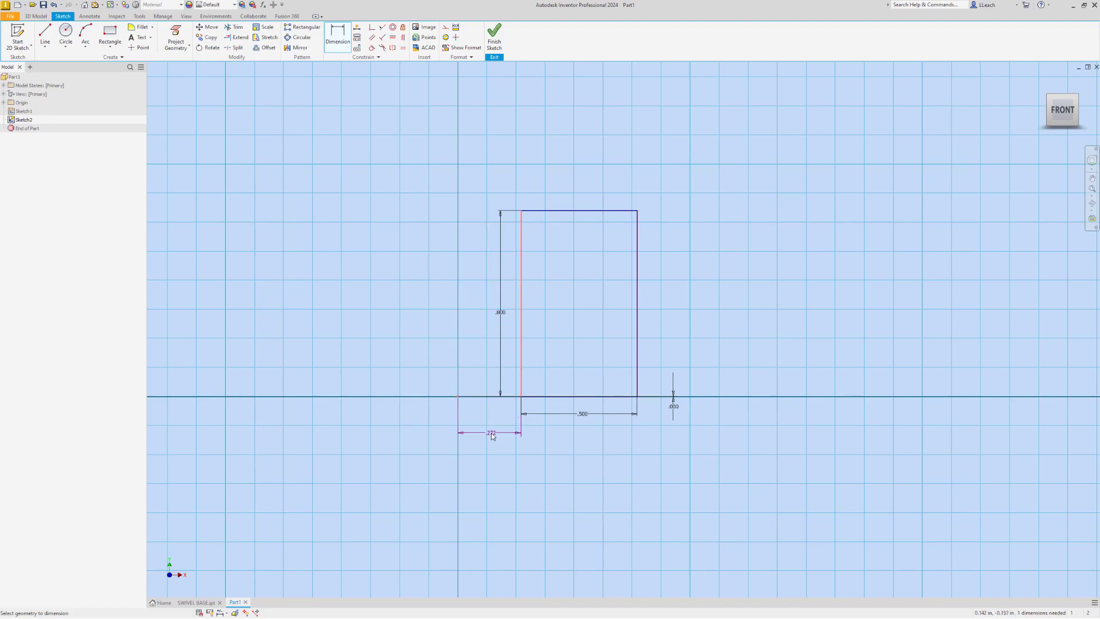
click(492, 436)
text(0)
key(Return)
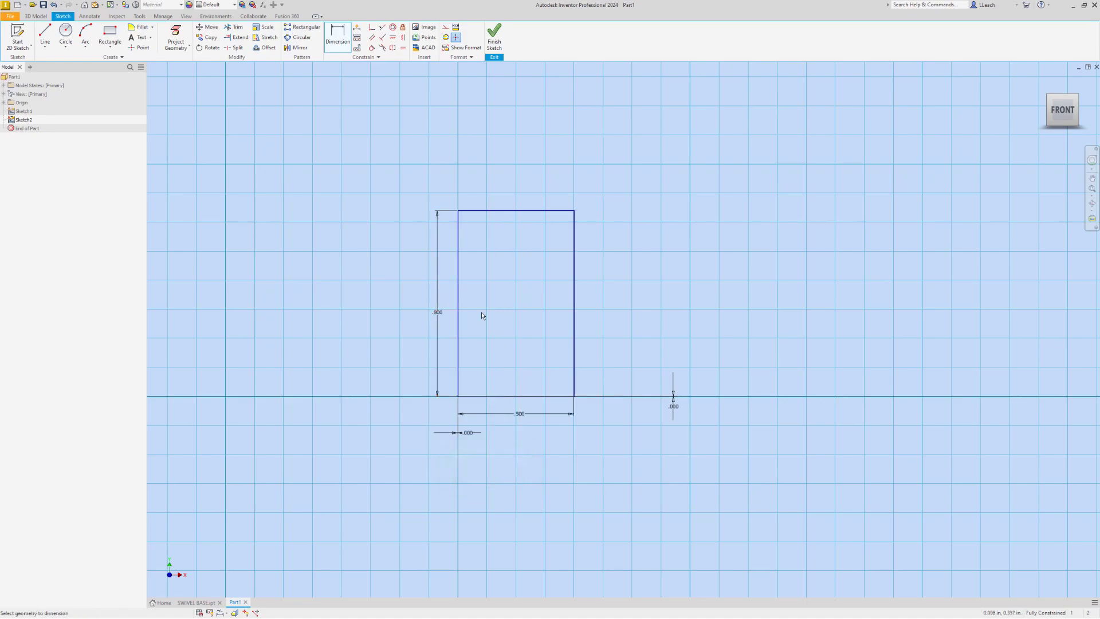
Undo the rectangle and all its dimensions, leaving the sketch open and empty
middle_drag(493, 433, 488, 378)
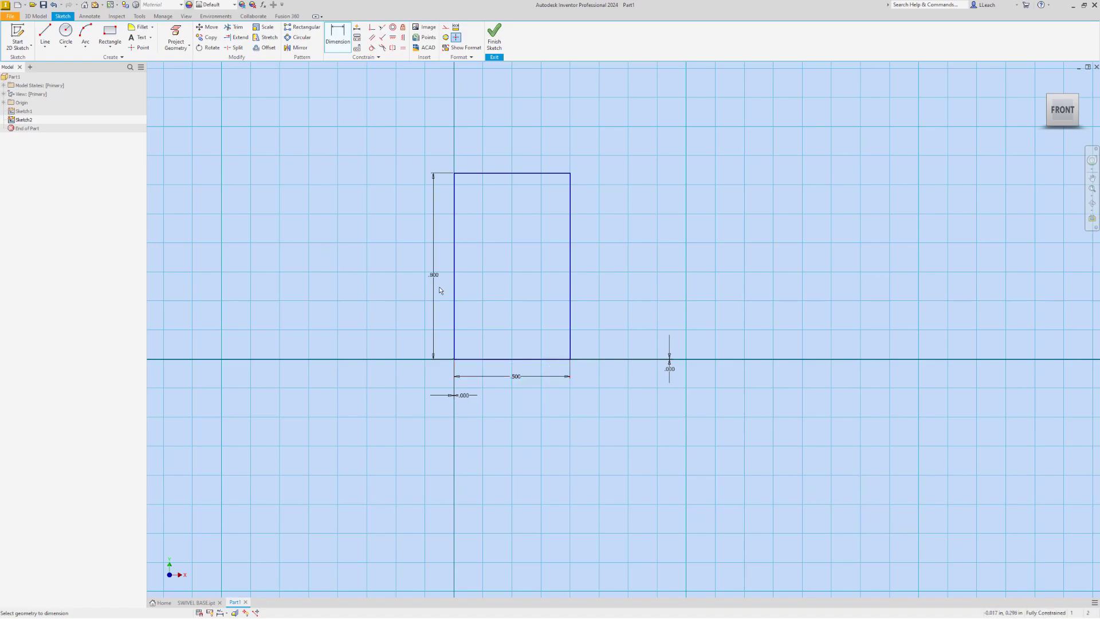
middle_drag(393, 237, 390, 246)
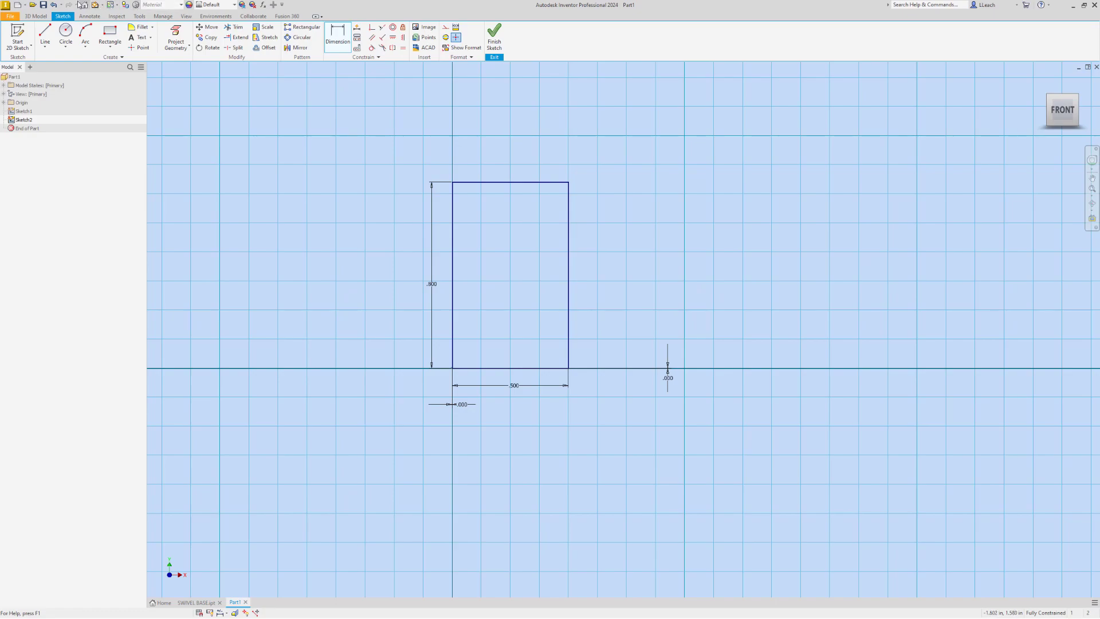
click(54, 4)
click(54, 5)
click(54, 4)
click(54, 5)
click(54, 4)
click(54, 4)
click(54, 5)
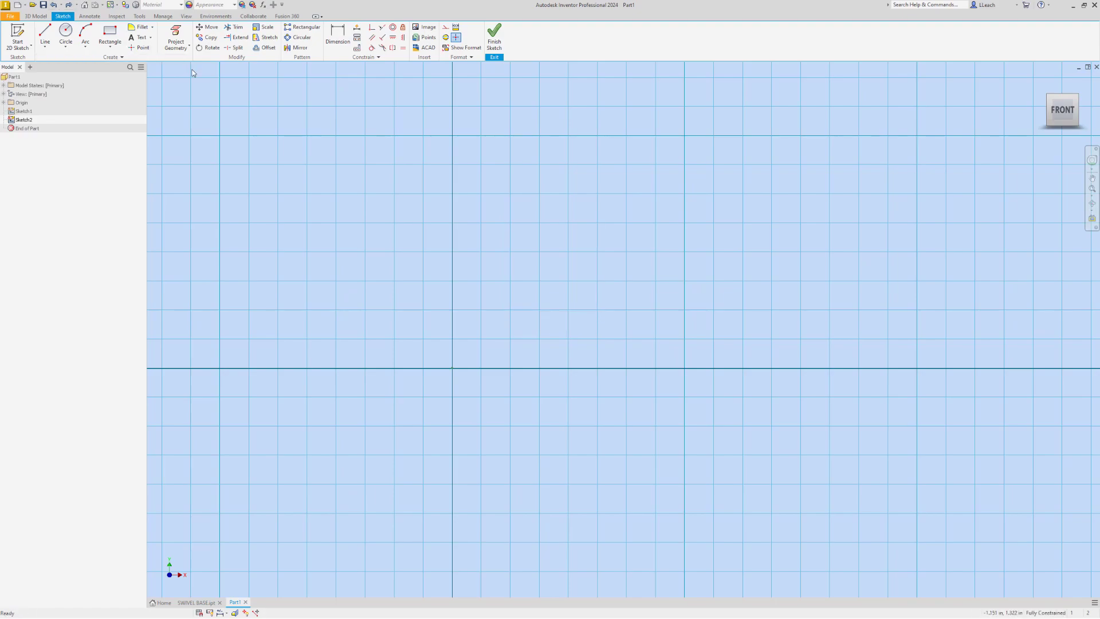
Sketch a two-point rectangle about 0.73 in tall, with its lower-left corner on the origin
click(110, 47)
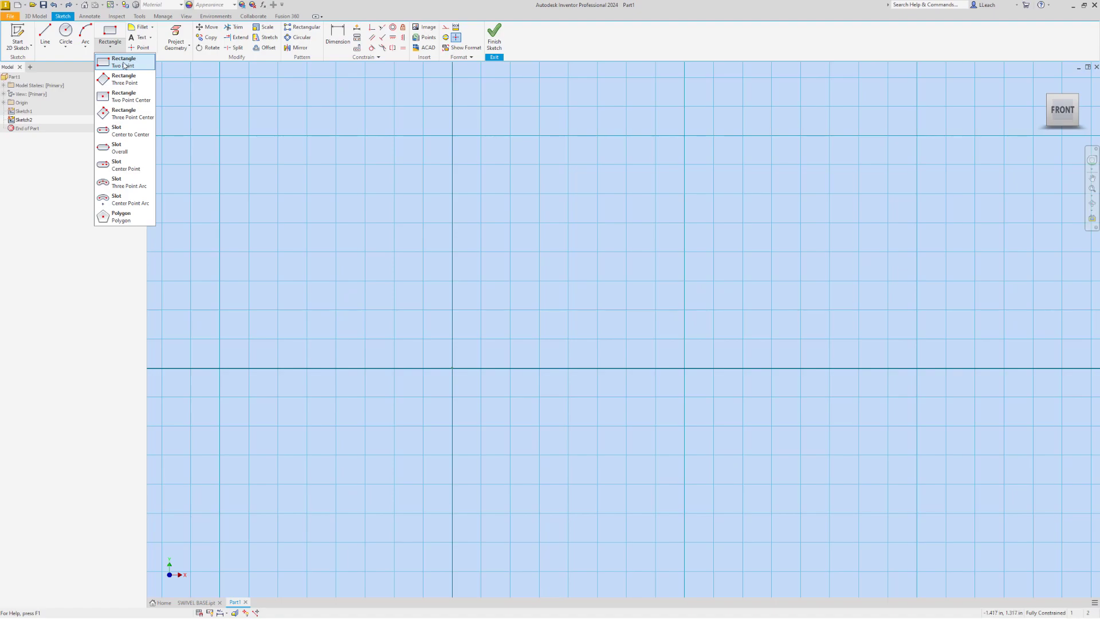
click(123, 65)
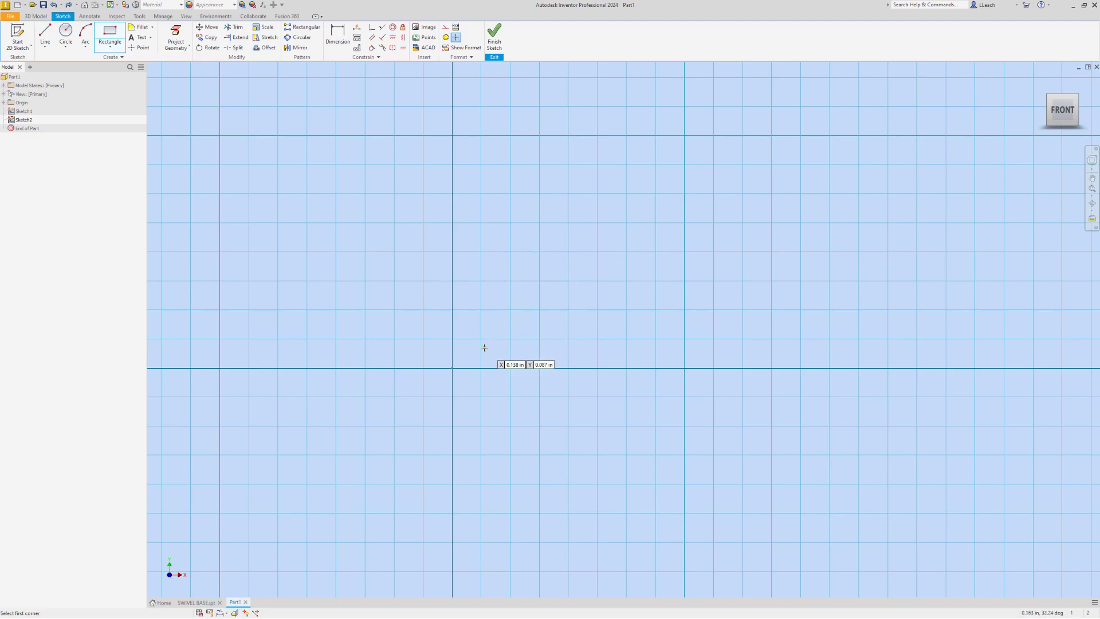
click(452, 367)
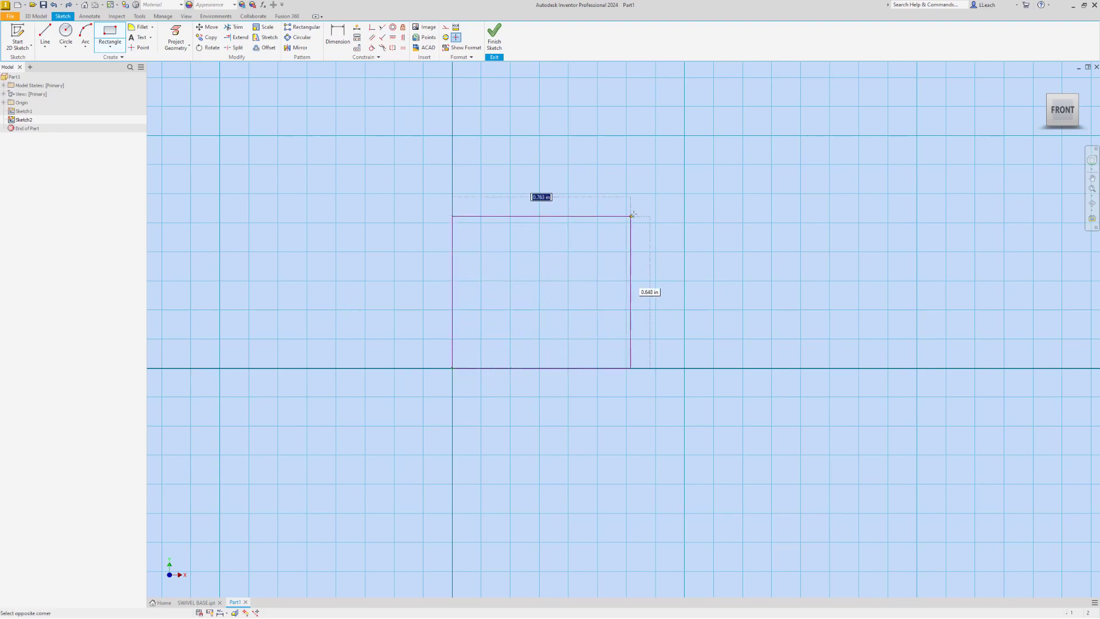
click(673, 199)
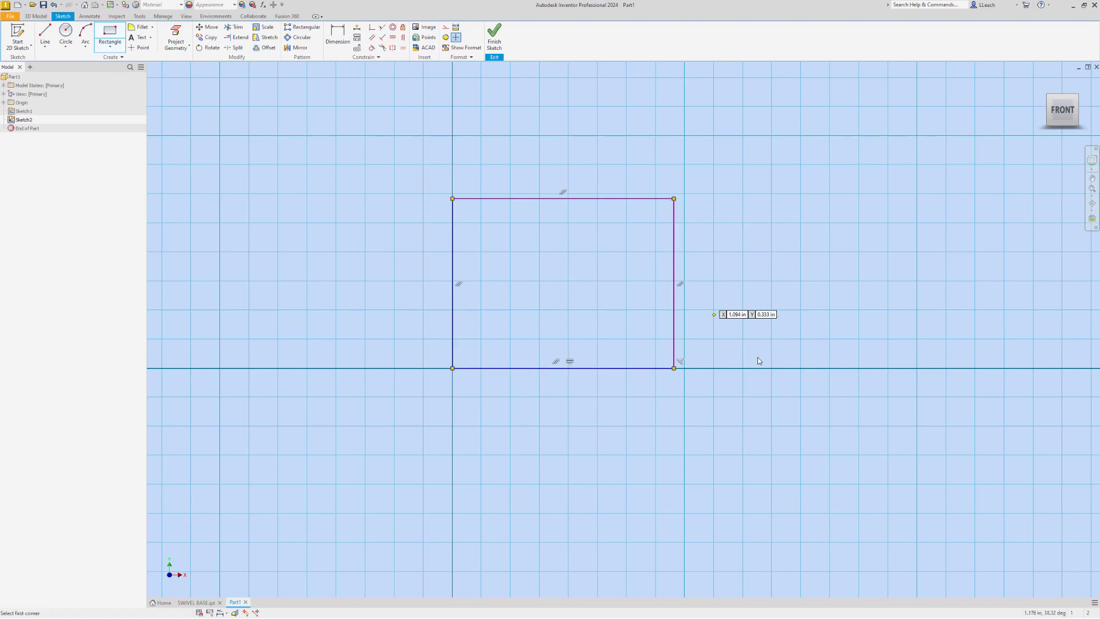
Dimension the rectangle's right edge and set its height to 1 in
click(343, 43)
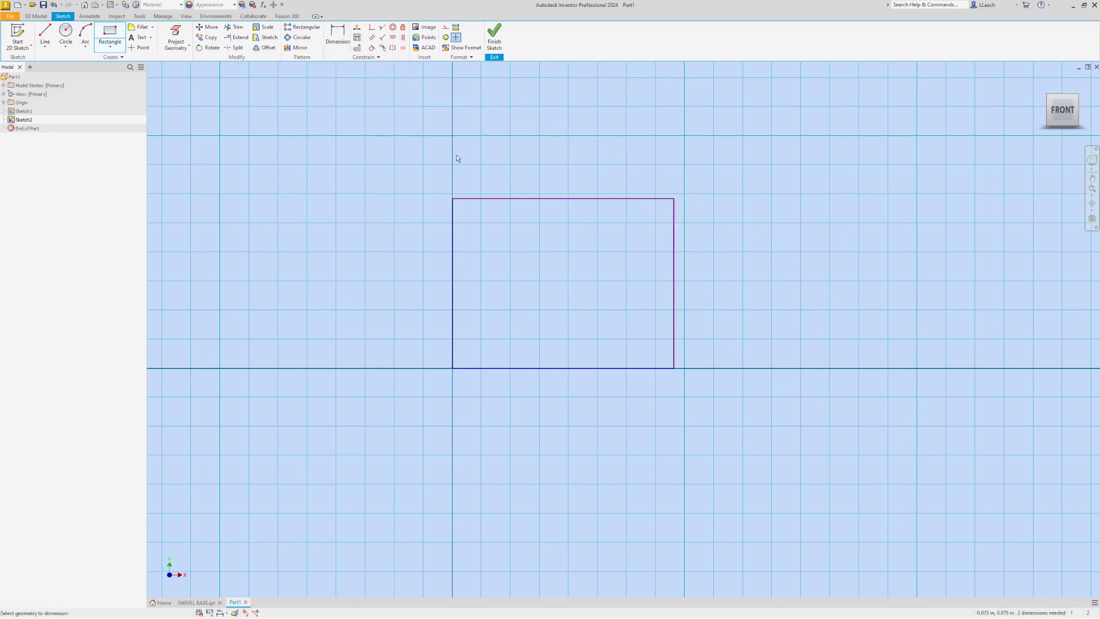
click(674, 273)
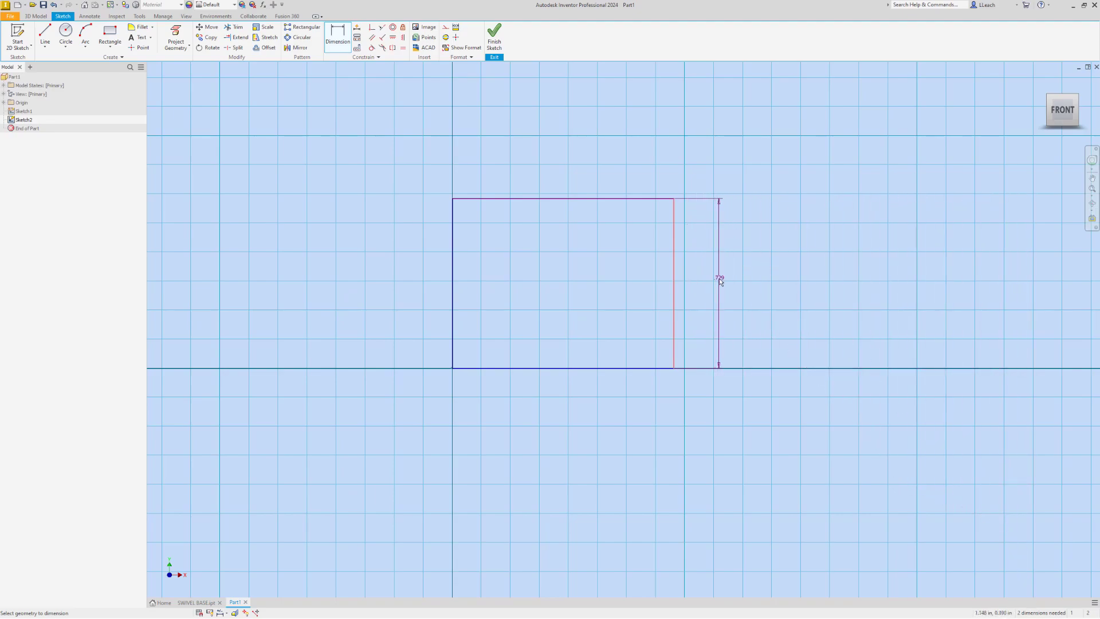
click(719, 280)
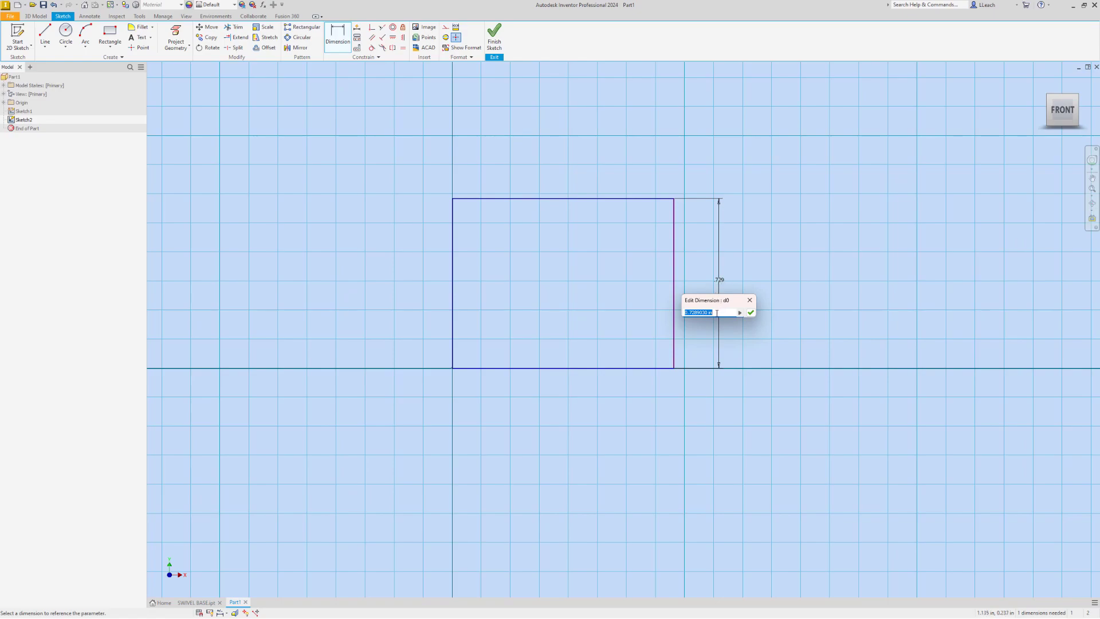
text(1)
key(Return)
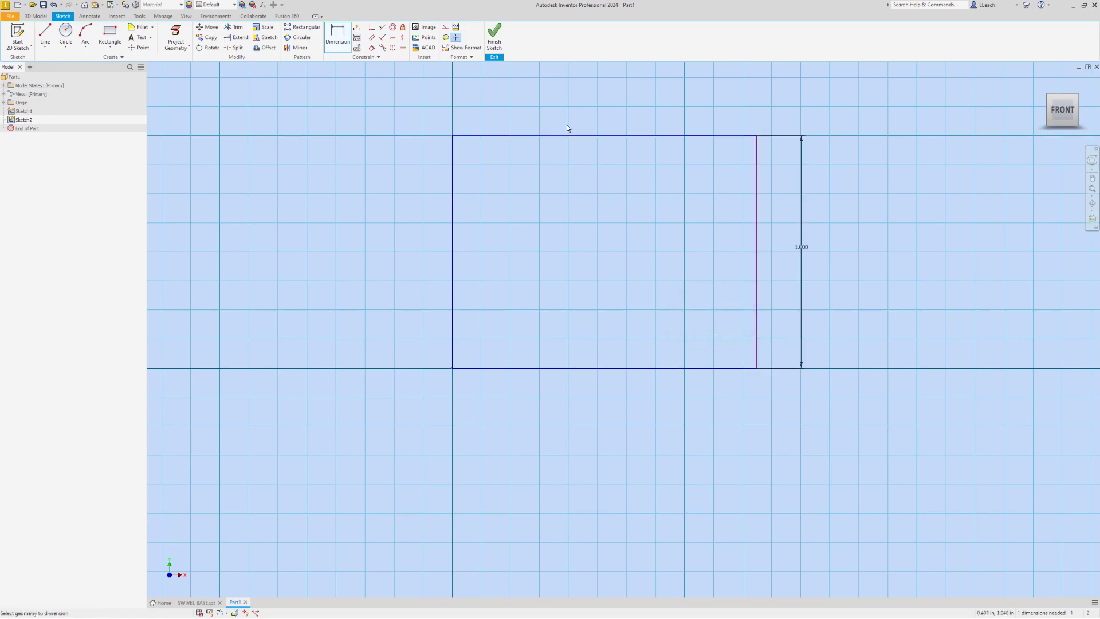
Dimension the rectangle's top edge, set its width to 3 in, and end dimensioning
click(562, 136)
click(558, 113)
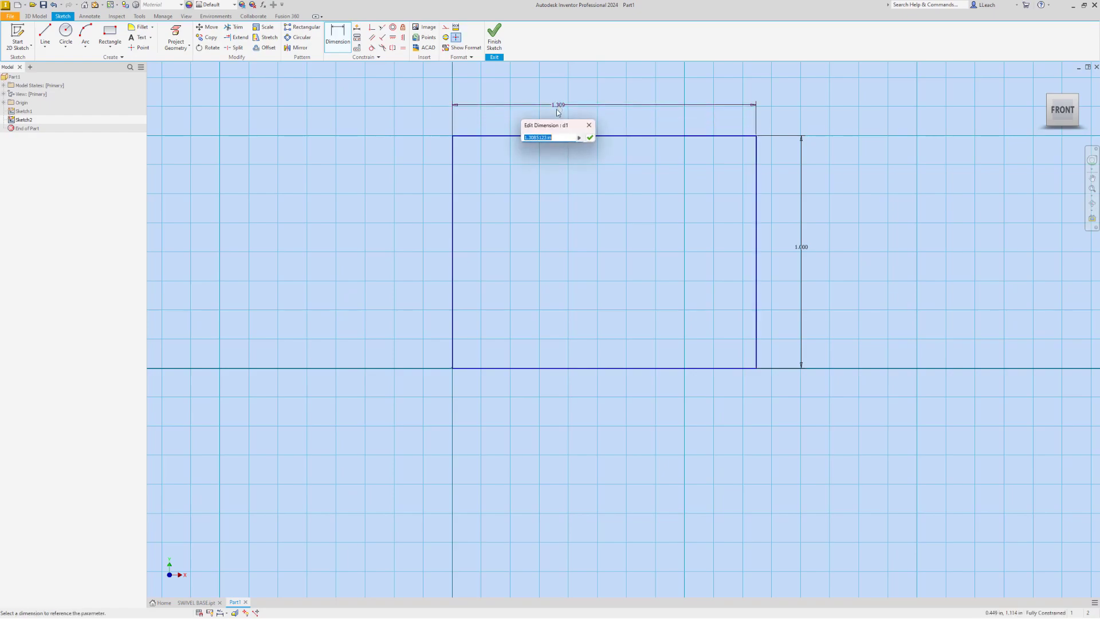
text(3)
key(Return)
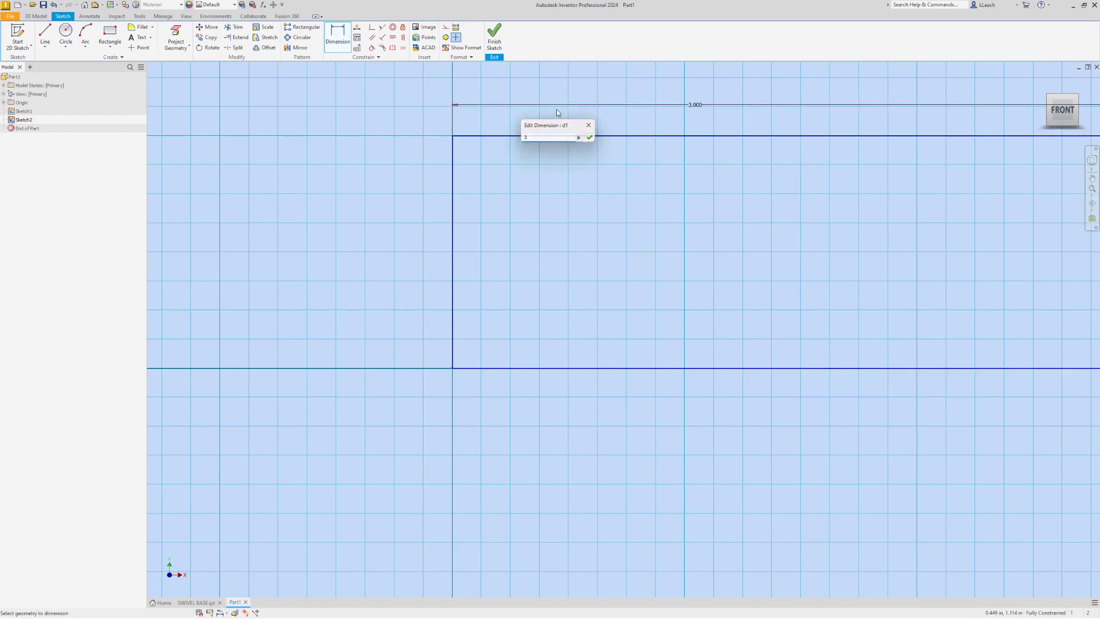
scroll(529, 201, down, 3)
middle_drag(574, 205, 444, 235)
middle_drag(738, 295, 694, 317)
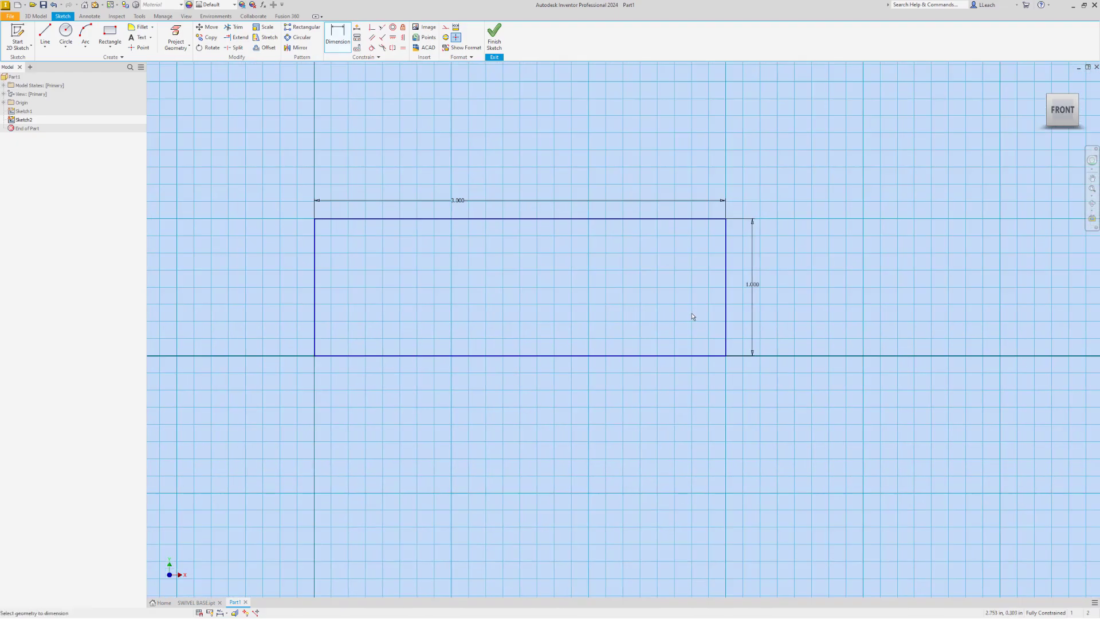
key(Escape)
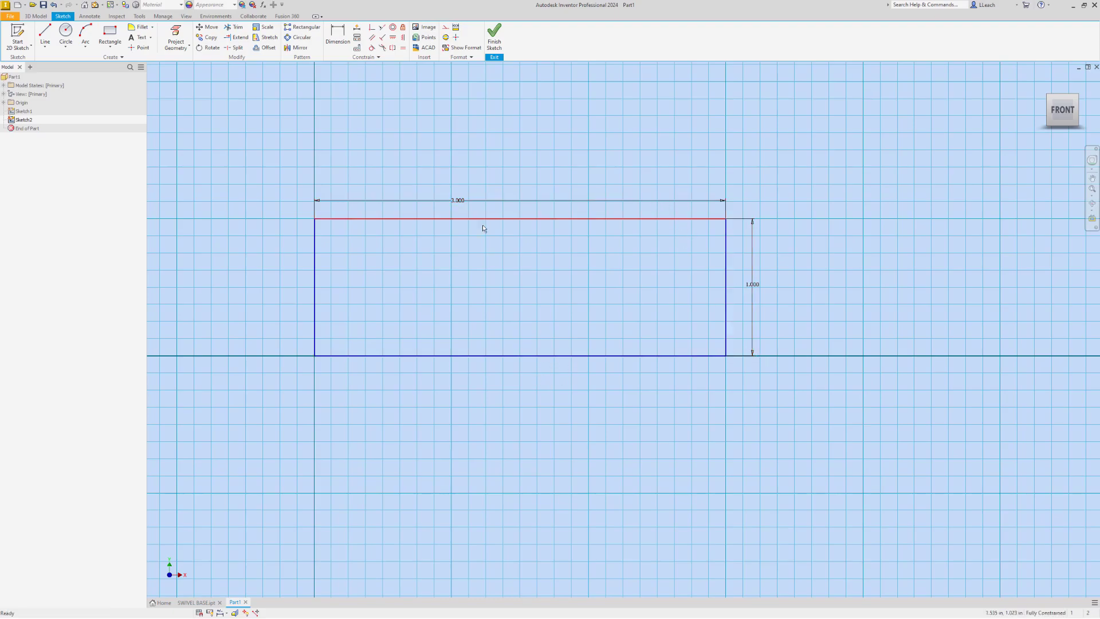
Sketch an irregular chain of connected straight lines above the rectangle, starting and ending on its top edge
drag(315, 263, 297, 263)
middle_drag(431, 204, 447, 246)
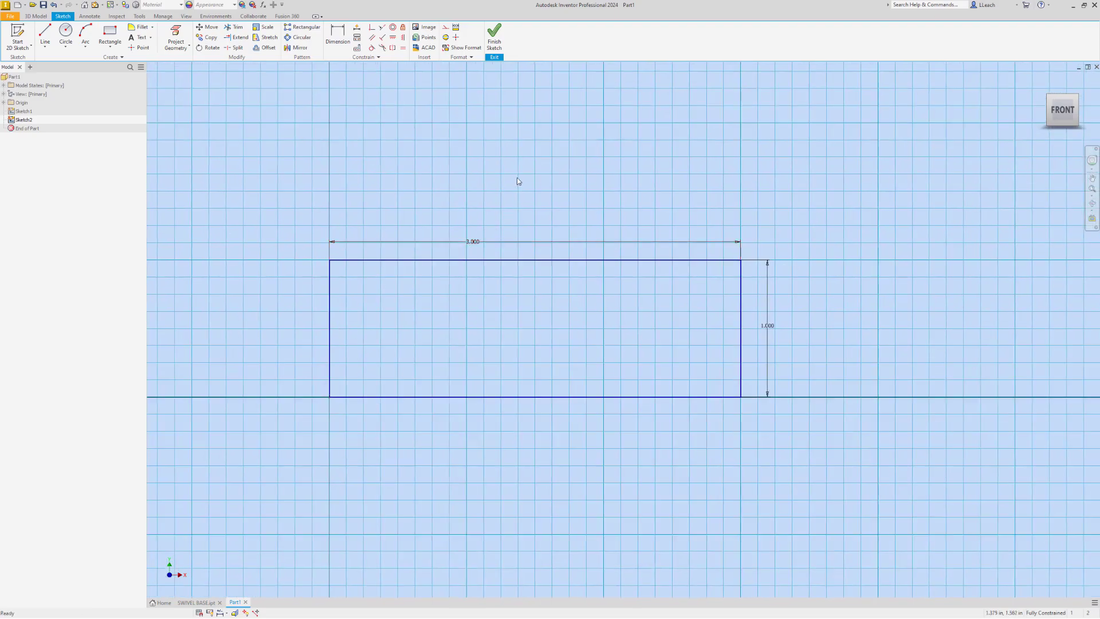
click(46, 50)
click(66, 60)
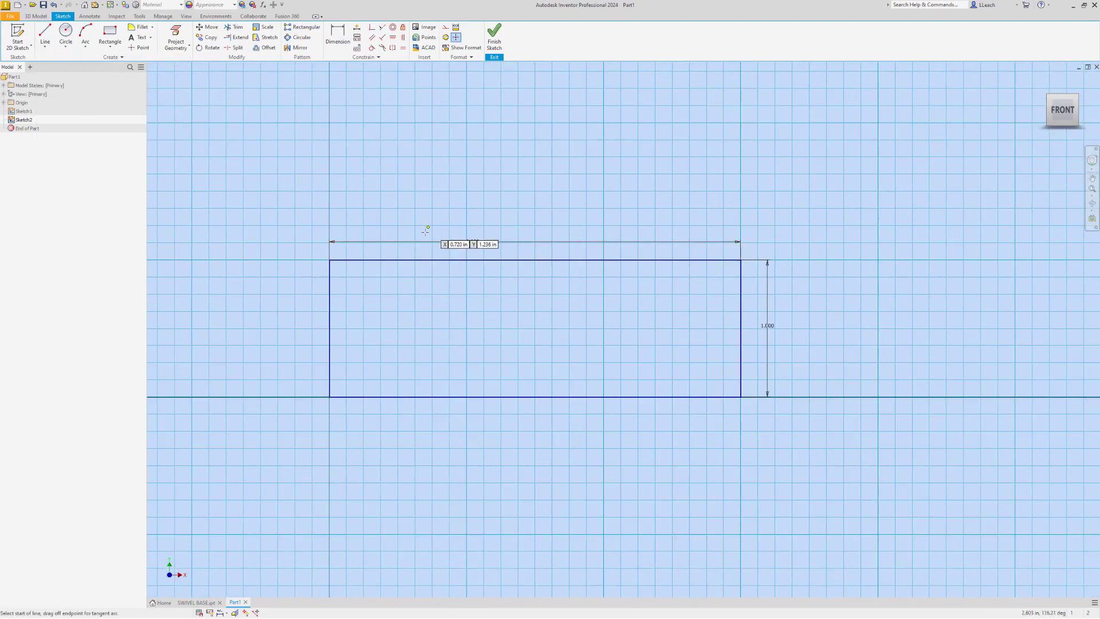
click(419, 260)
click(419, 244)
click(513, 131)
click(607, 167)
click(653, 205)
click(613, 224)
click(565, 228)
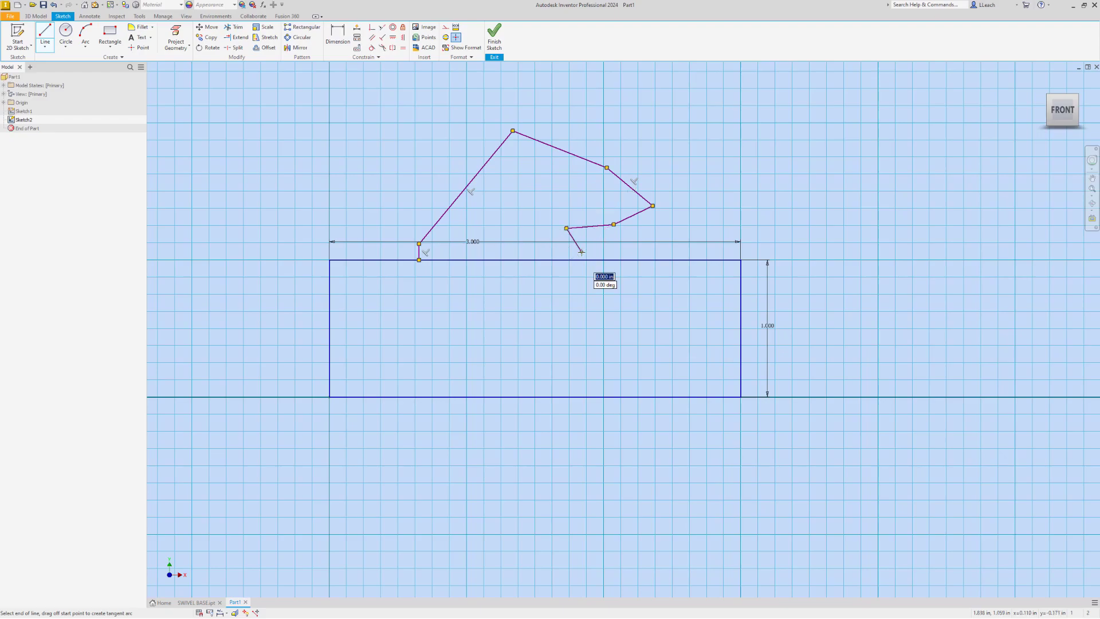
click(581, 260)
key(Escape)
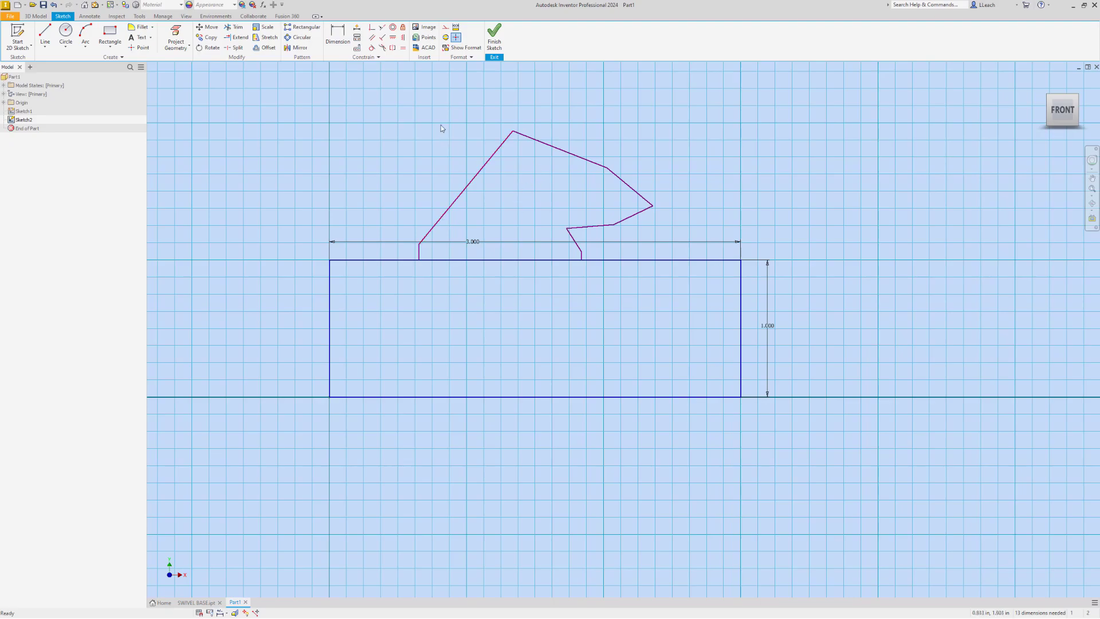
Trim the rectangle's top edge between the ends of the line chain and move the 3 in width dimension above the profile
click(234, 27)
click(489, 260)
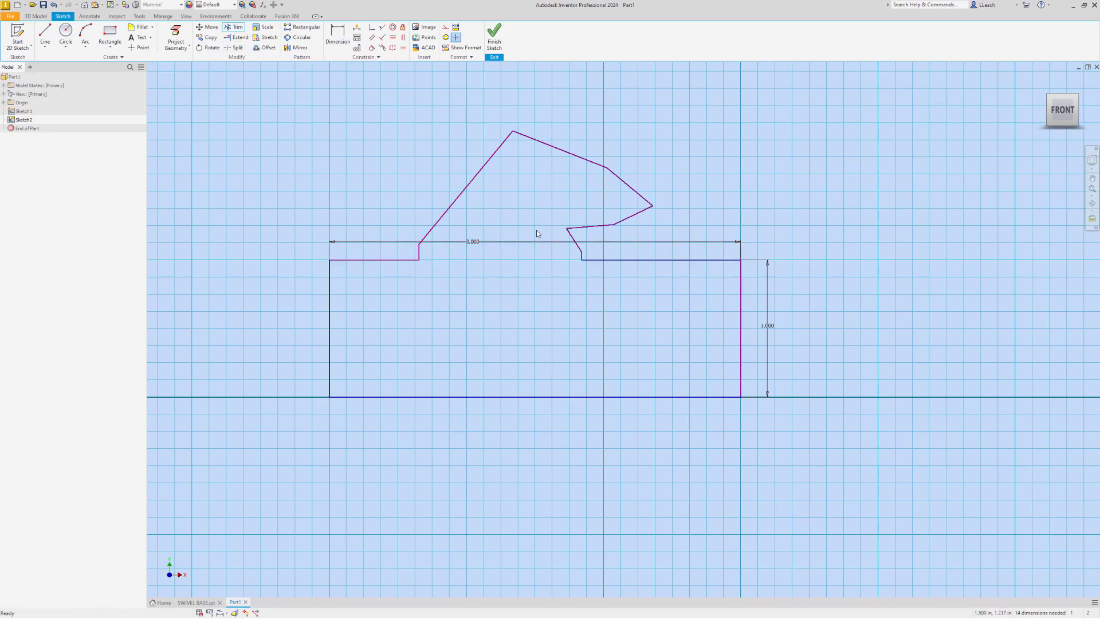
middle_drag(538, 232, 539, 256)
key(Escape)
drag(484, 265, 521, 123)
middle_drag(491, 174, 488, 205)
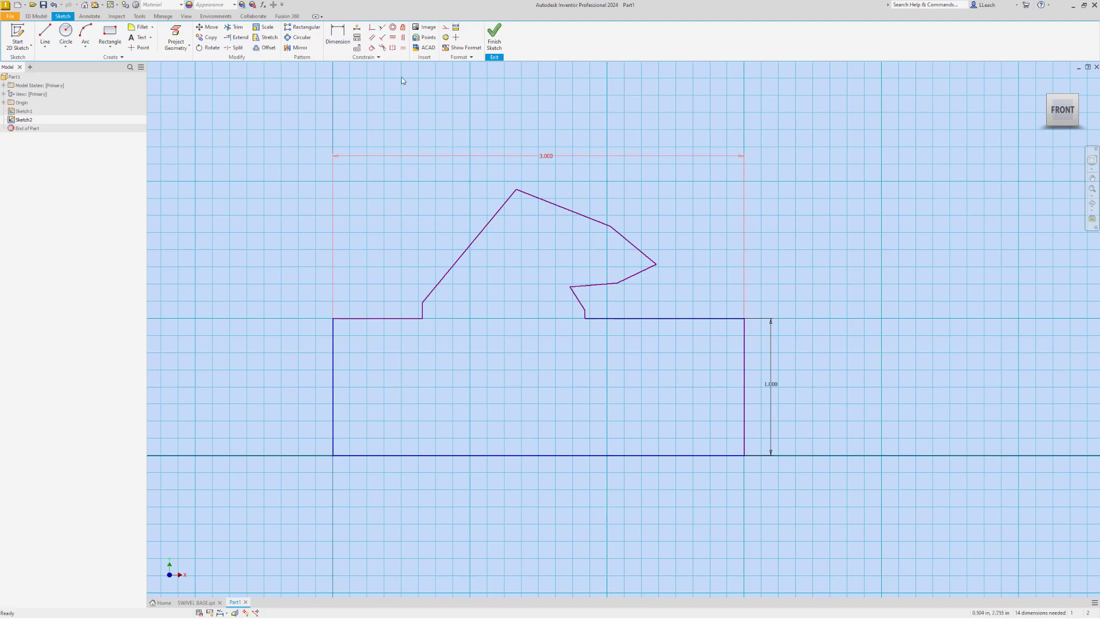
Apply Auto Dimension to the whole profile with both dimensions and constraints included, and close the dialog
click(356, 30)
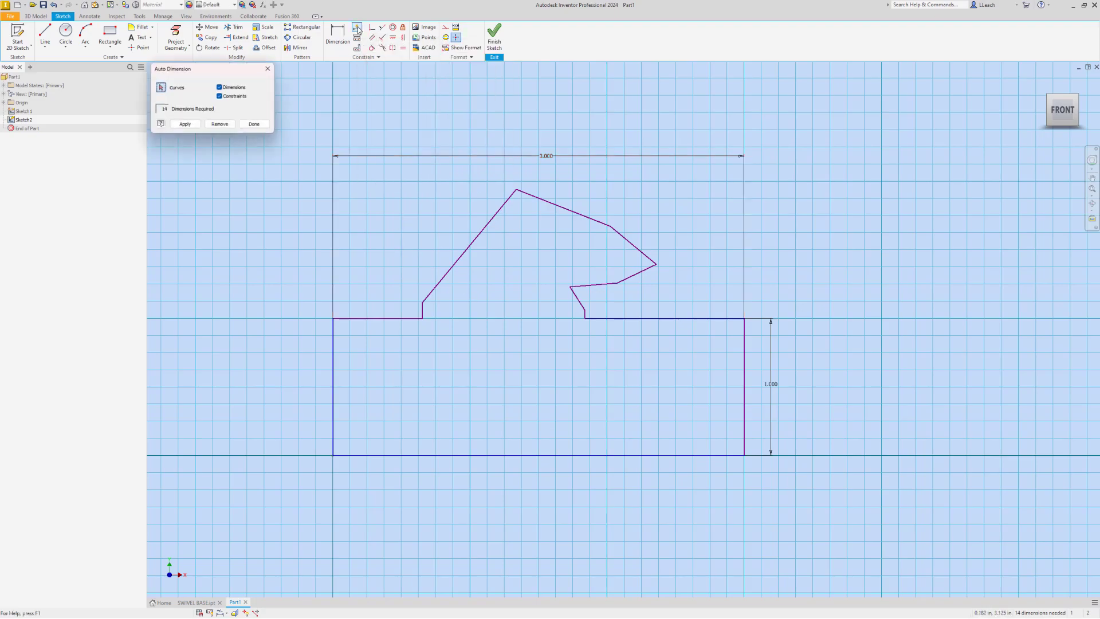
click(189, 125)
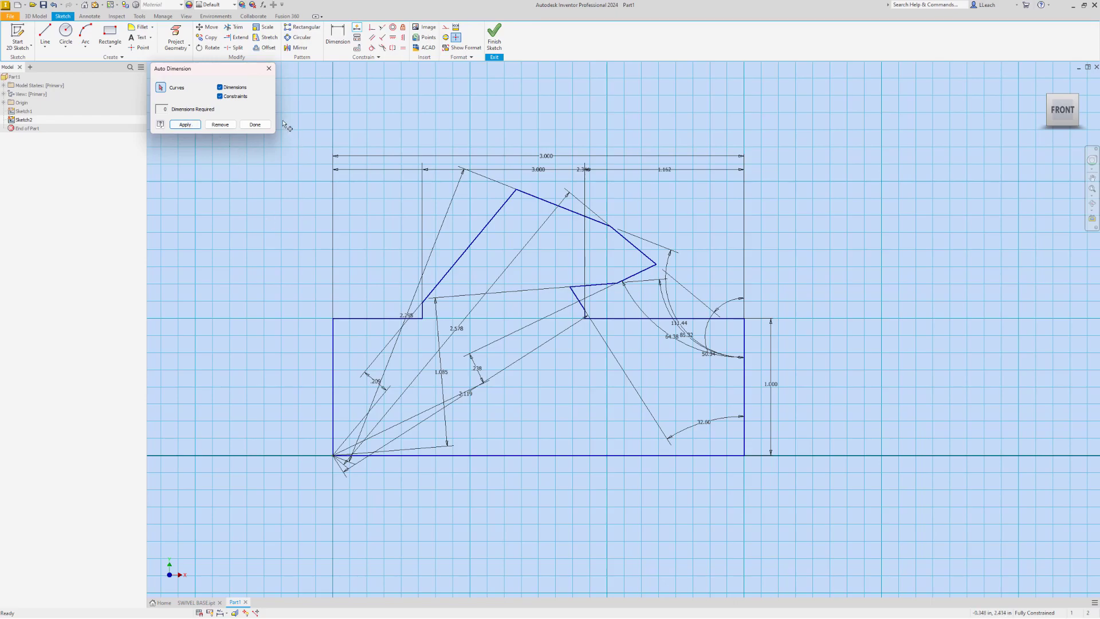
drag(255, 79, 227, 136)
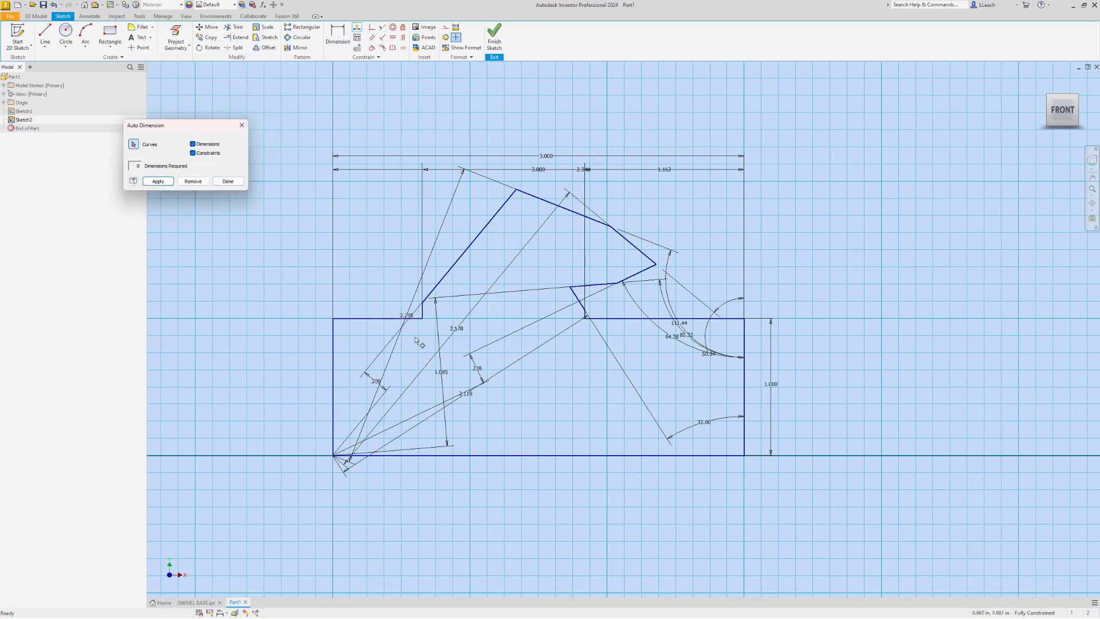
click(241, 125)
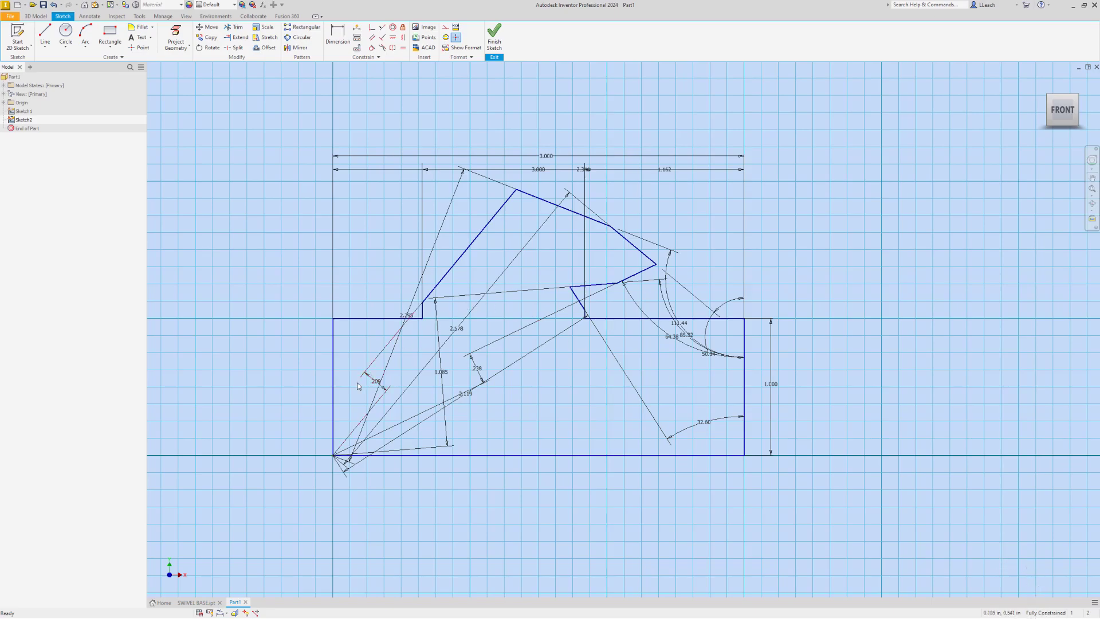
click(376, 318)
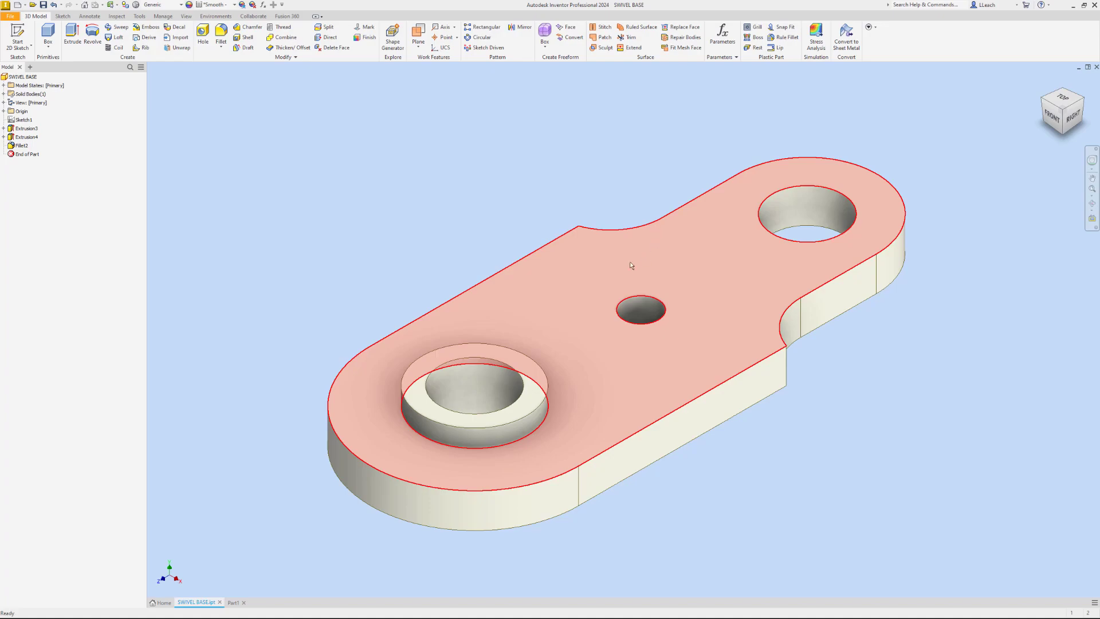
Open Sketch1 of the SWIVEL BASE part for editing
click(26, 121)
right_click(25, 121)
click(44, 148)
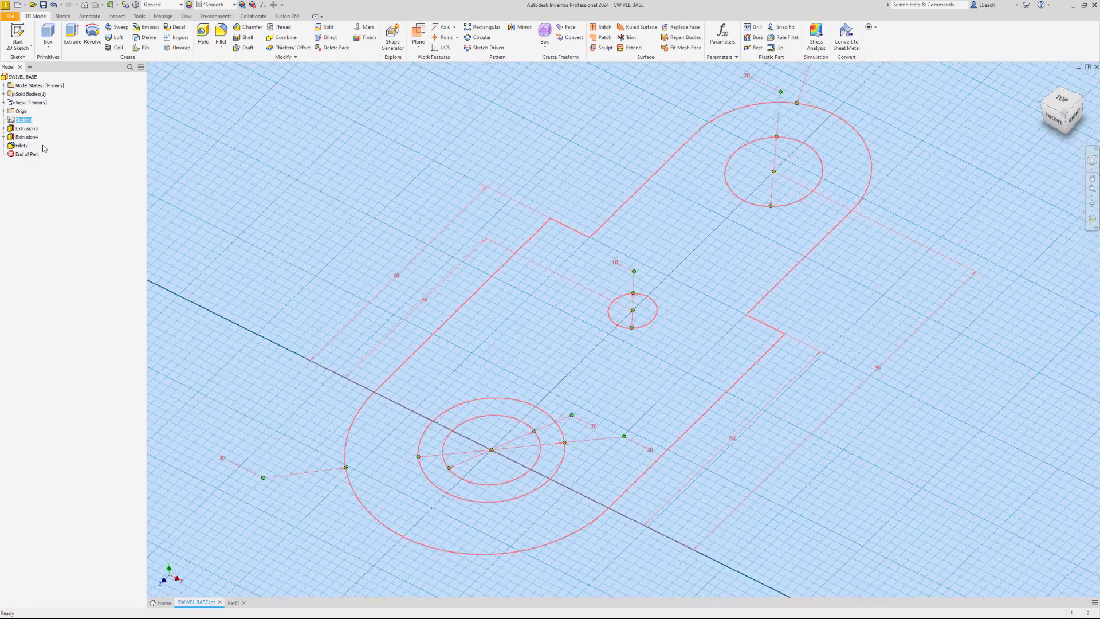
scroll(555, 392, down, 3)
mouse_move(558, 387)
middle_down()
mouse_move(547, 316)
mouse_move(550, 332)
middle_up()
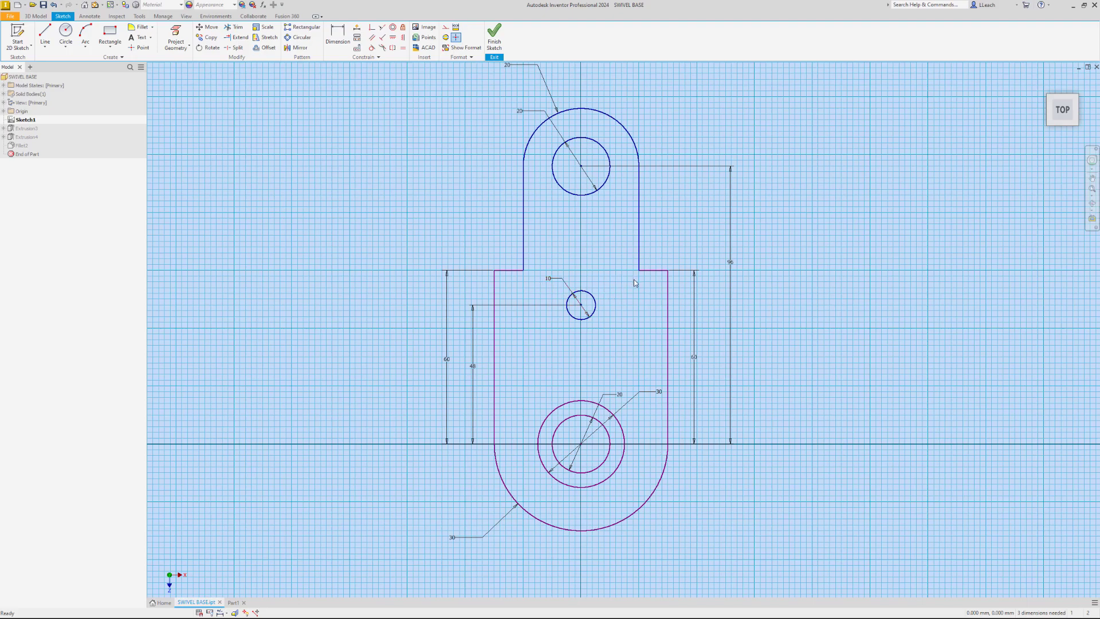
Dimension the two short horizontal shoulder edges of the profile, accepting 10 mm for each
click(341, 40)
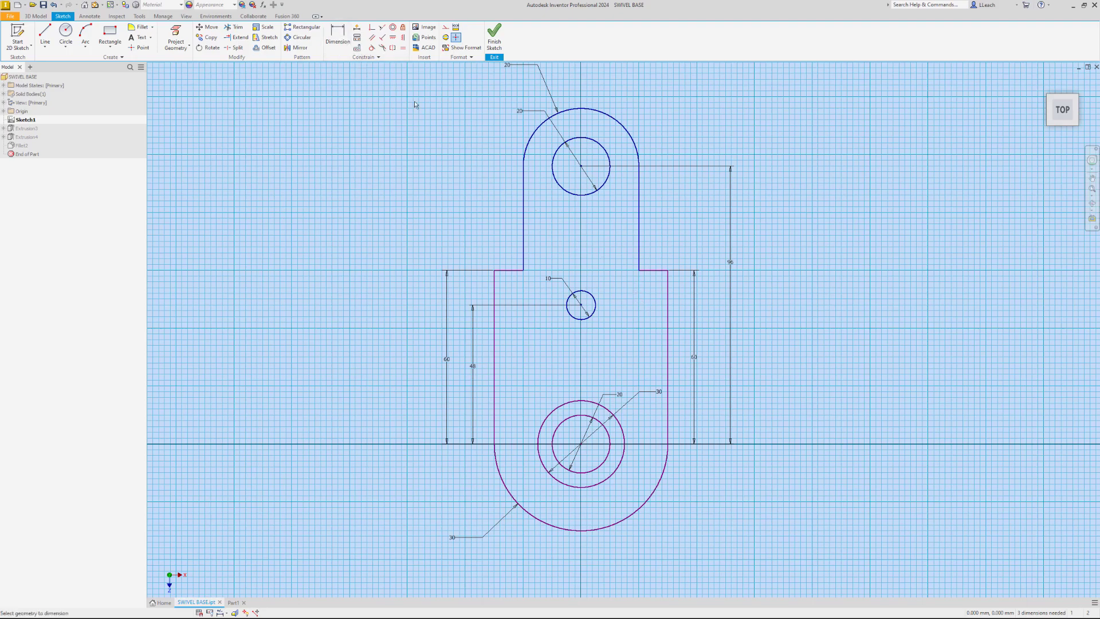
click(515, 271)
click(512, 256)
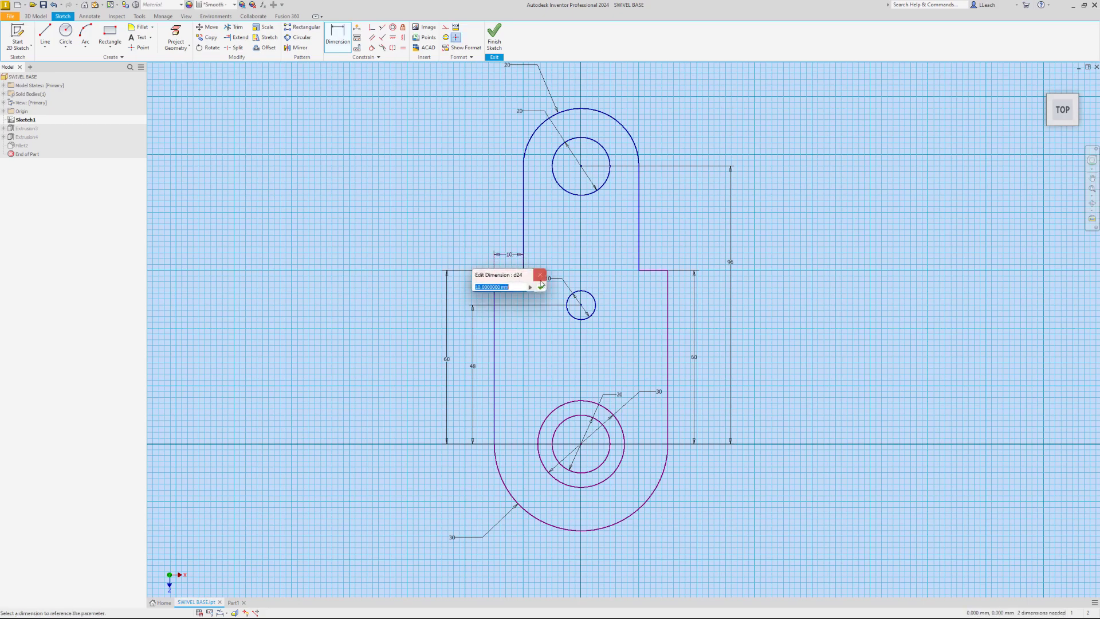
click(541, 286)
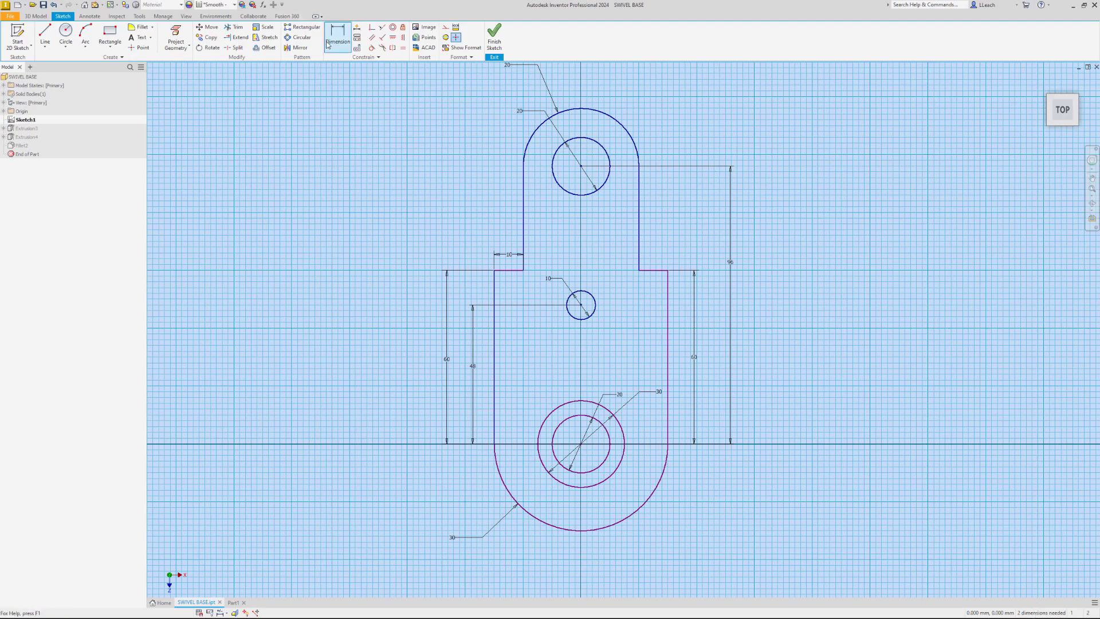
click(659, 270)
click(656, 253)
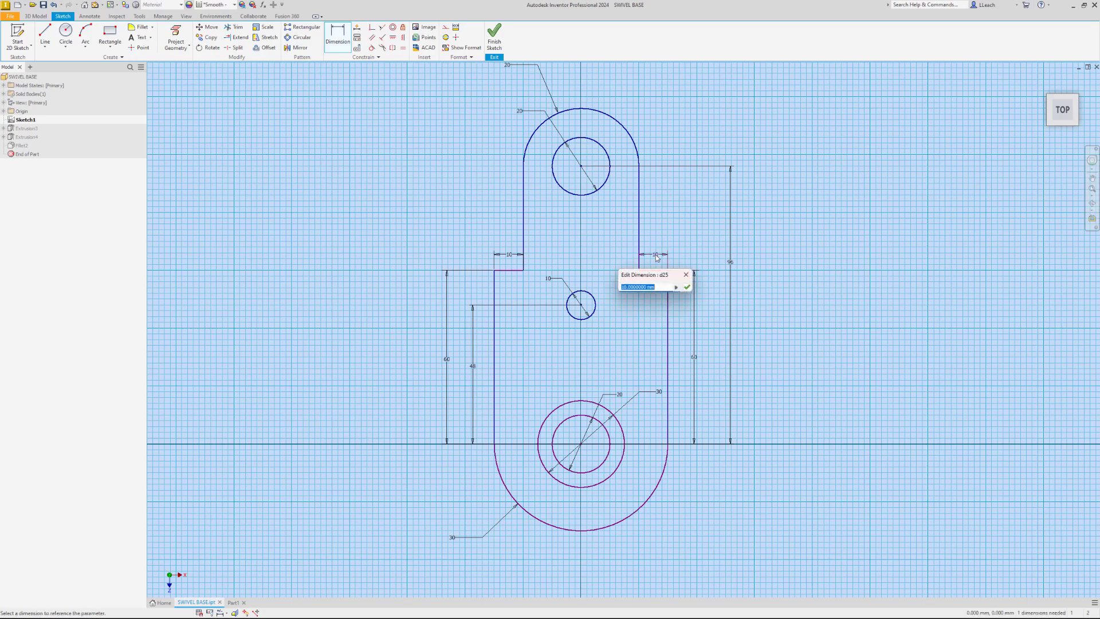
click(687, 288)
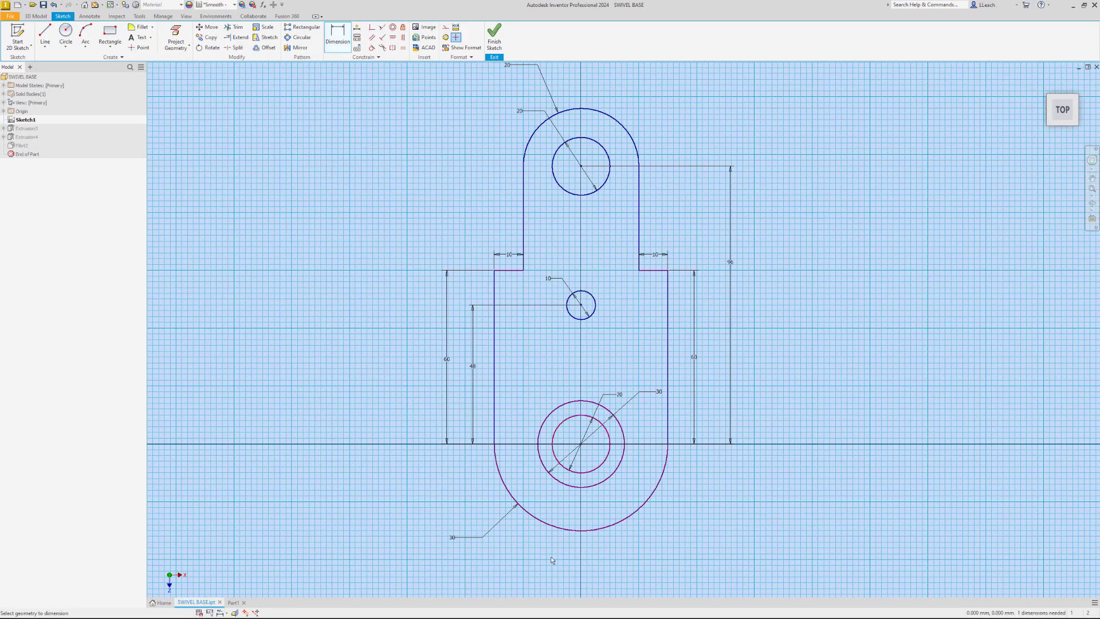
Try to dimension the large bottom arc, and shift the arc downward to test the sketch's remaining freedom of movement
click(600, 535)
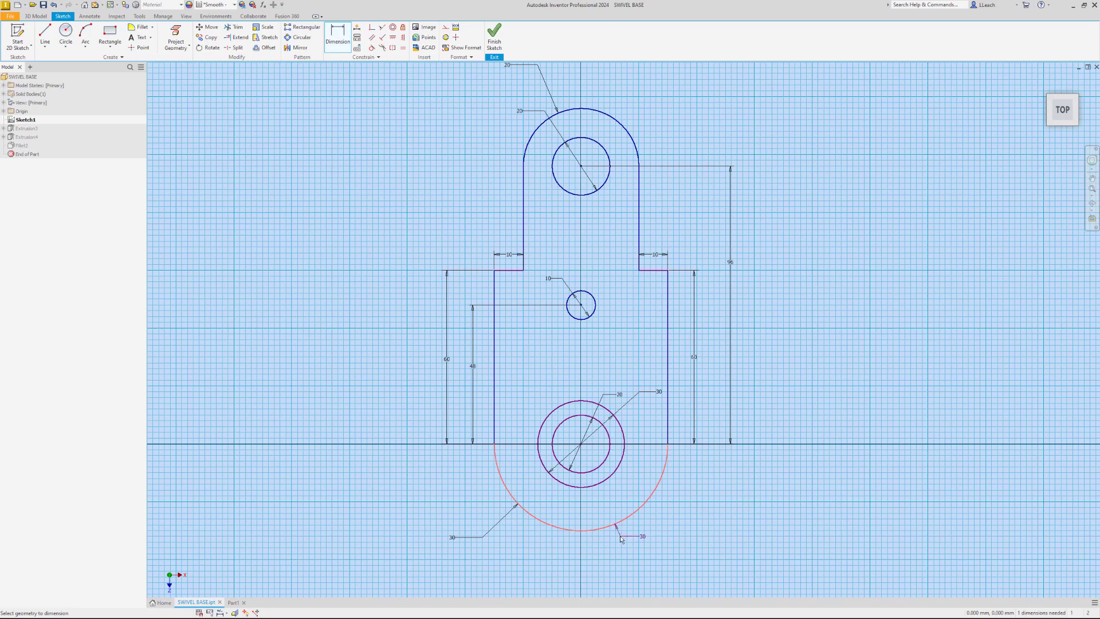
key(Escape)
mouse_move(610, 535)
mouse_down()
mouse_move(593, 564)
mouse_move(535, 516)
mouse_move(554, 554)
mouse_move(539, 506)
mouse_move(559, 539)
mouse_move(549, 486)
mouse_move(559, 548)
mouse_move(555, 522)
mouse_up()
drag(559, 534, 563, 548)
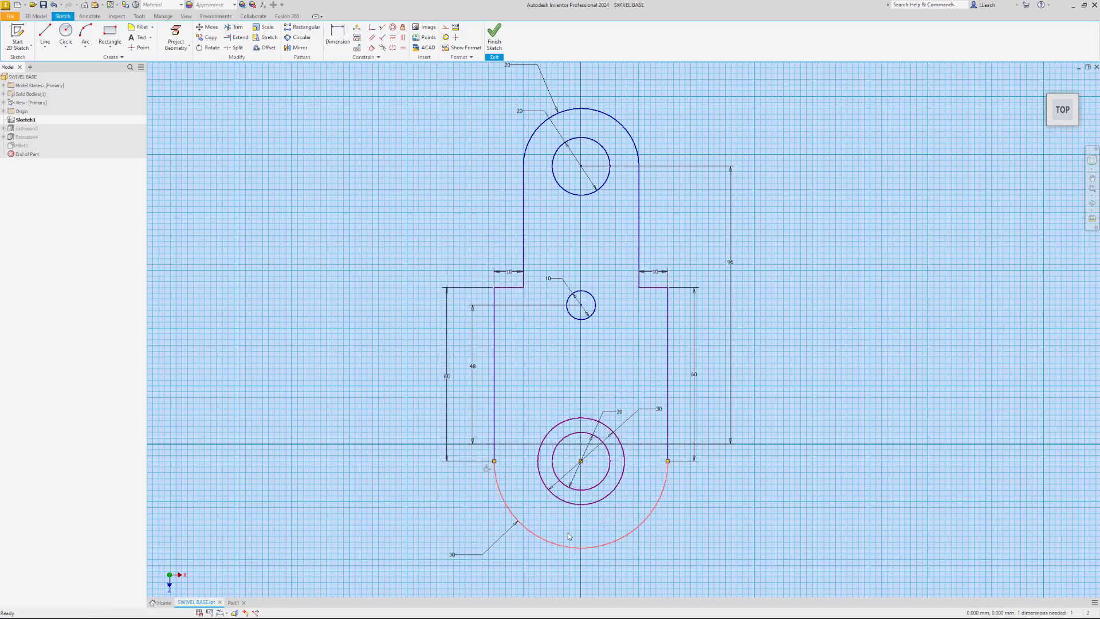
Dimension the vertical distance between the lower concentric circles' centre and the origin, and set it to 0 mm
click(338, 35)
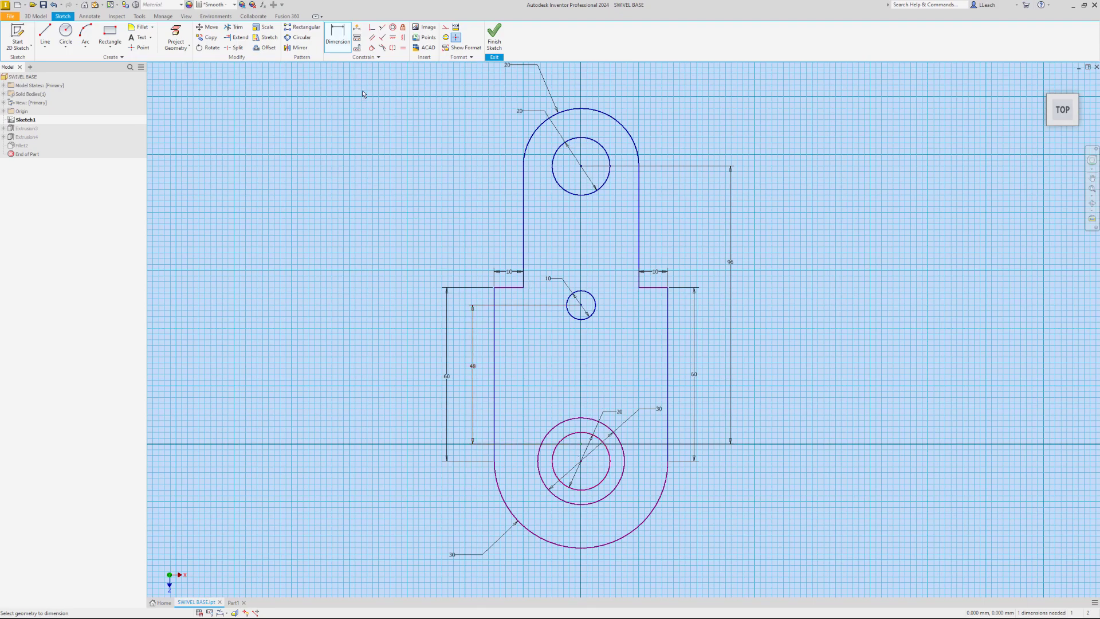
click(581, 461)
click(580, 444)
click(526, 455)
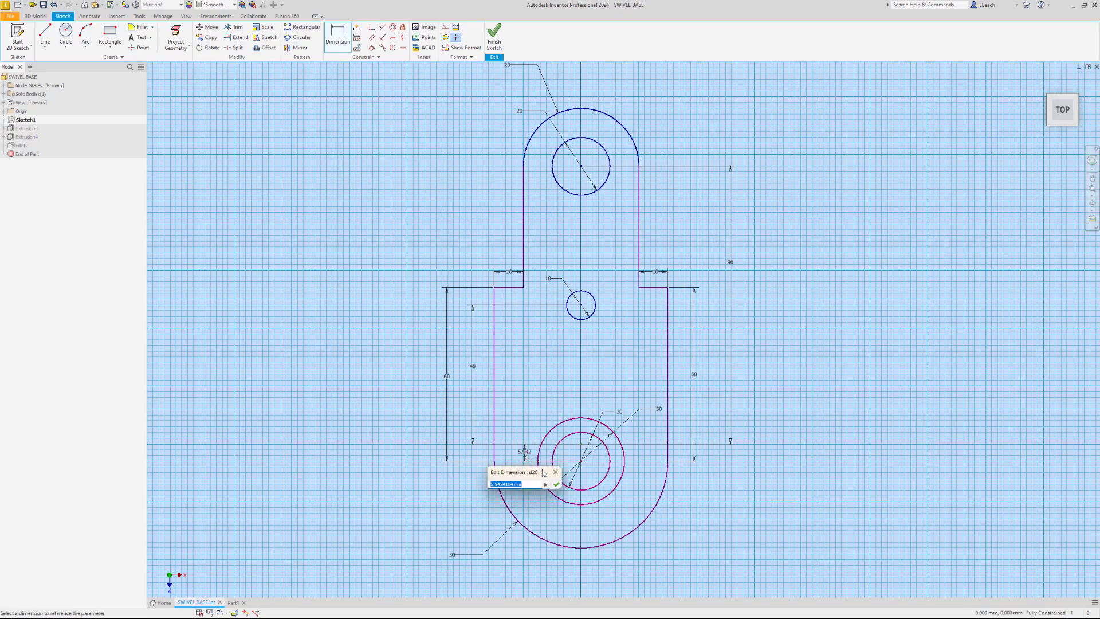
text(0)
click(557, 484)
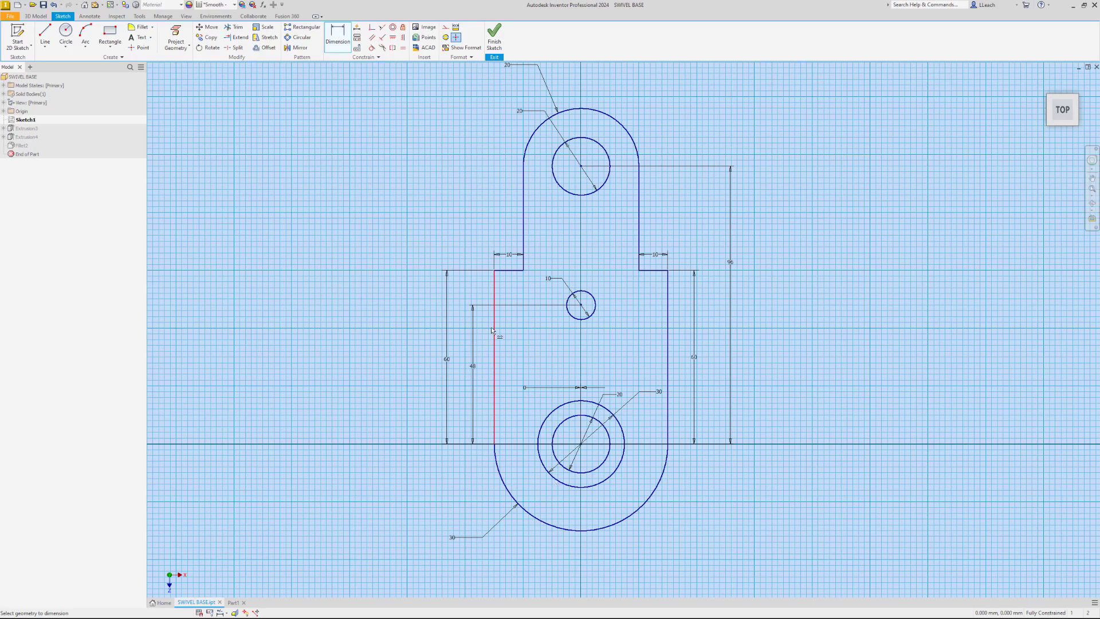